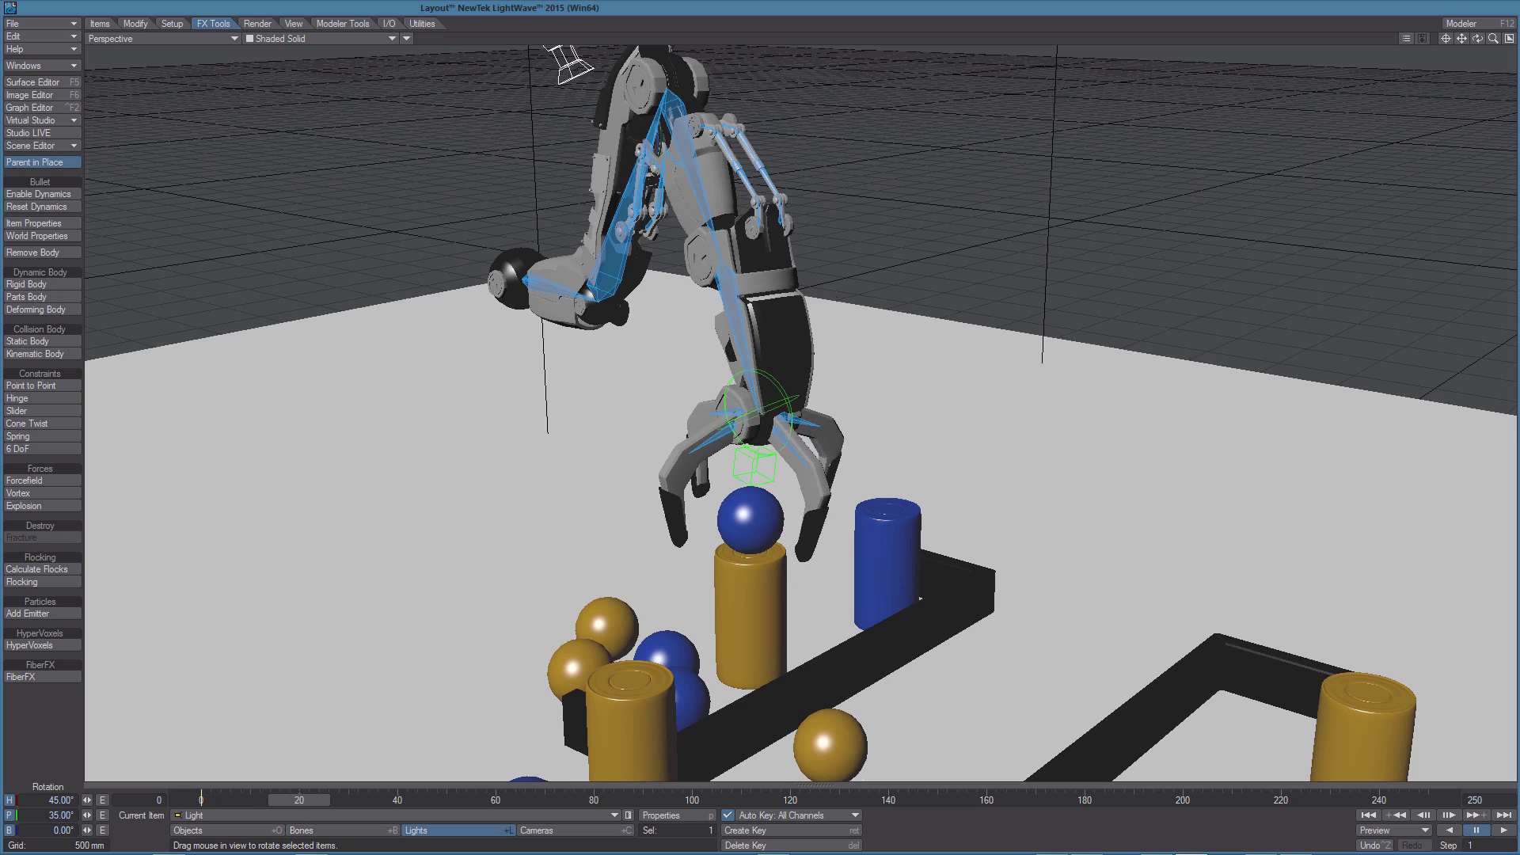
# Scrub the timeline to preview the arm swinging down onto the blue ball
pyautogui.moveTo(205, 806); pyautogui.dragTo(356, 800)
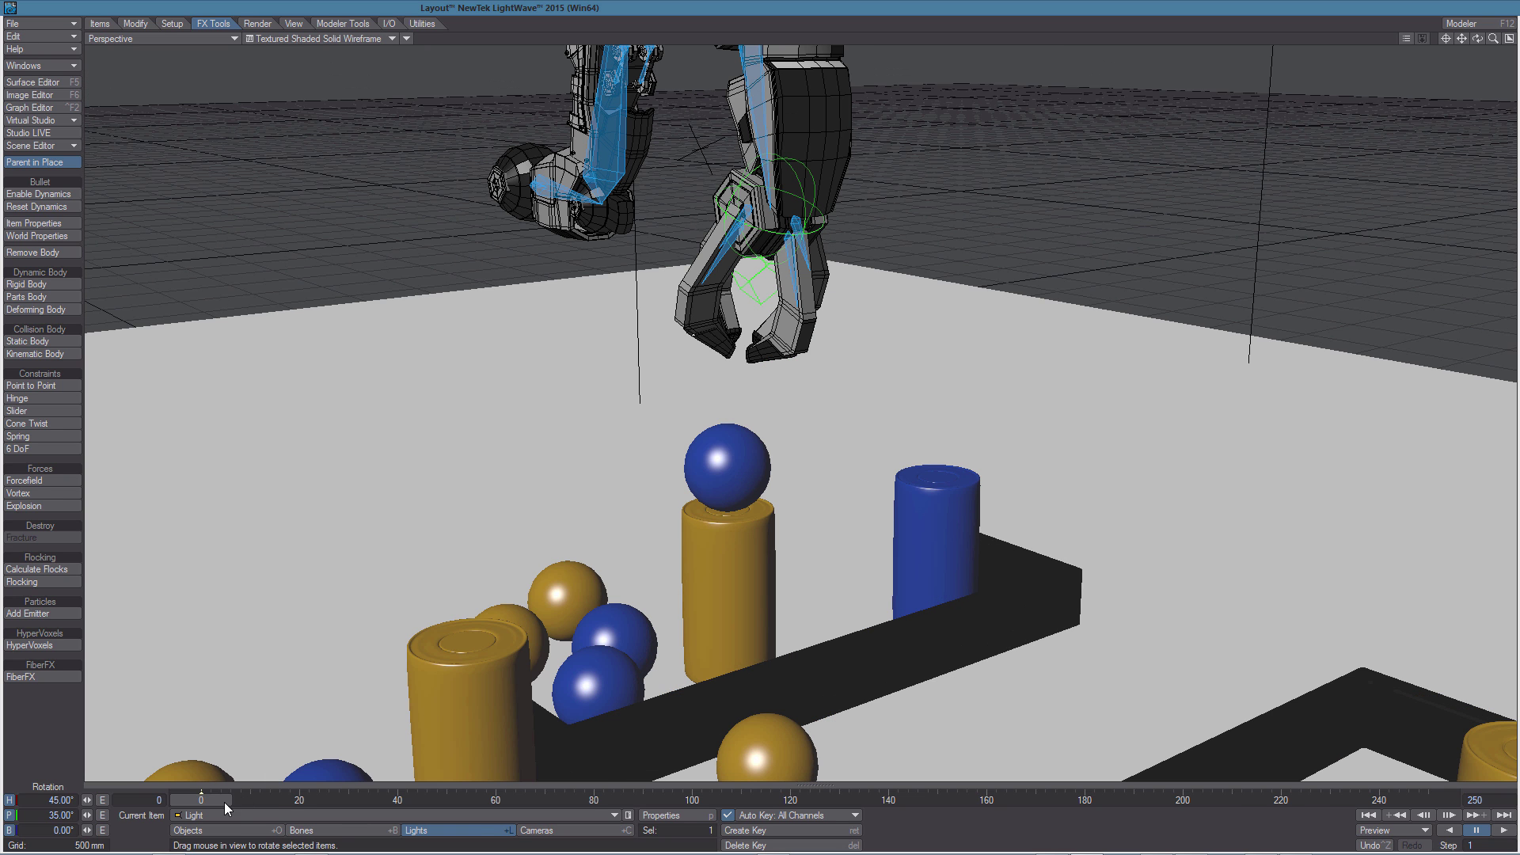
# Scrub to around frame 30, then step frame by frame to where the gripper closes on the blue ball
pyautogui.moveTo(213, 800); pyautogui.dragTo(274, 799)
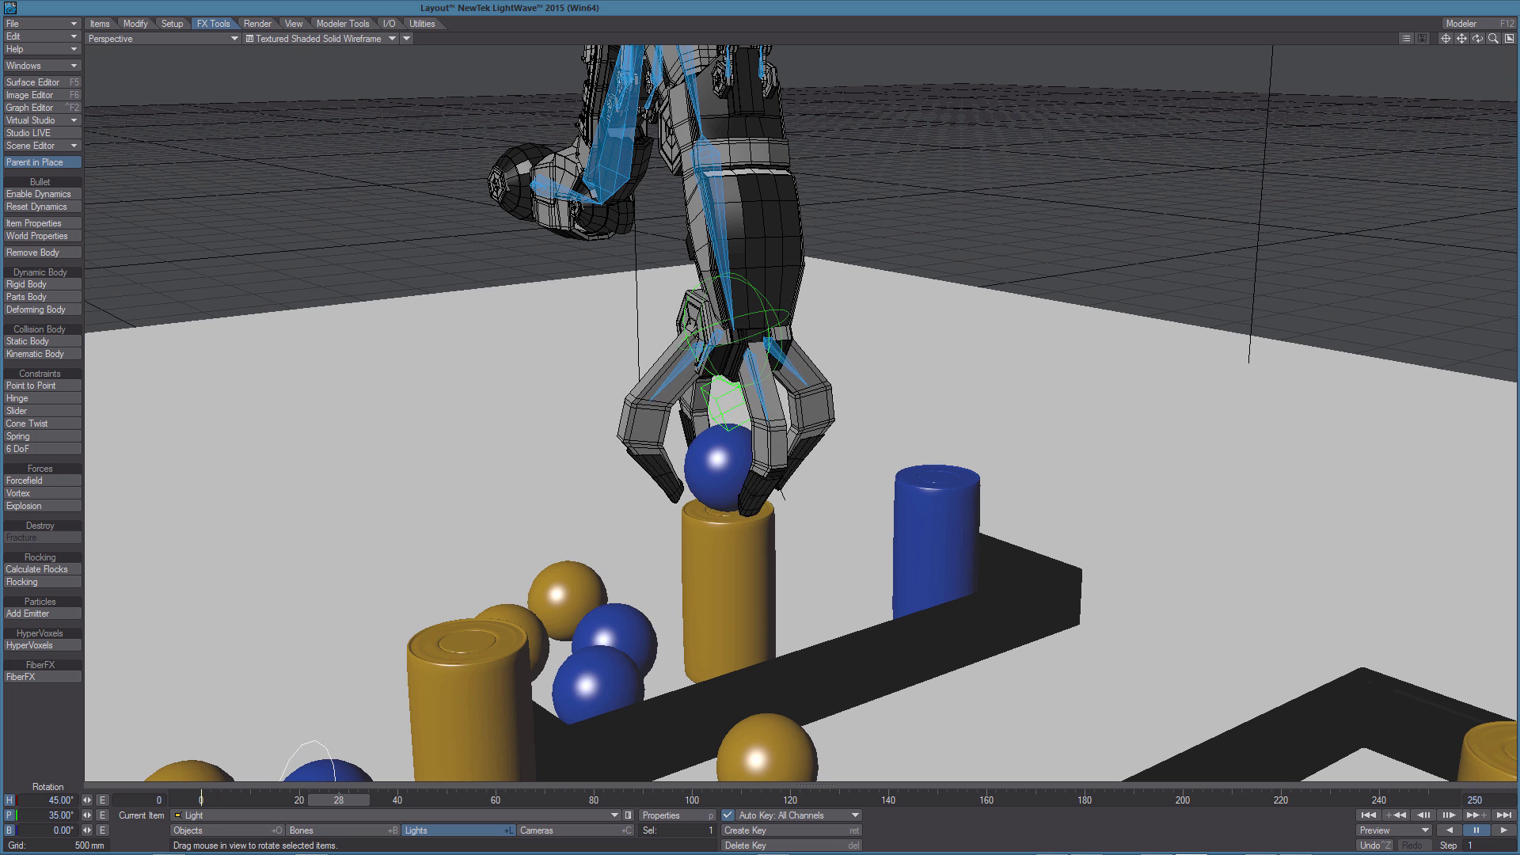
pyautogui.moveTo(274, 799); pyautogui.dragTo(348, 799)
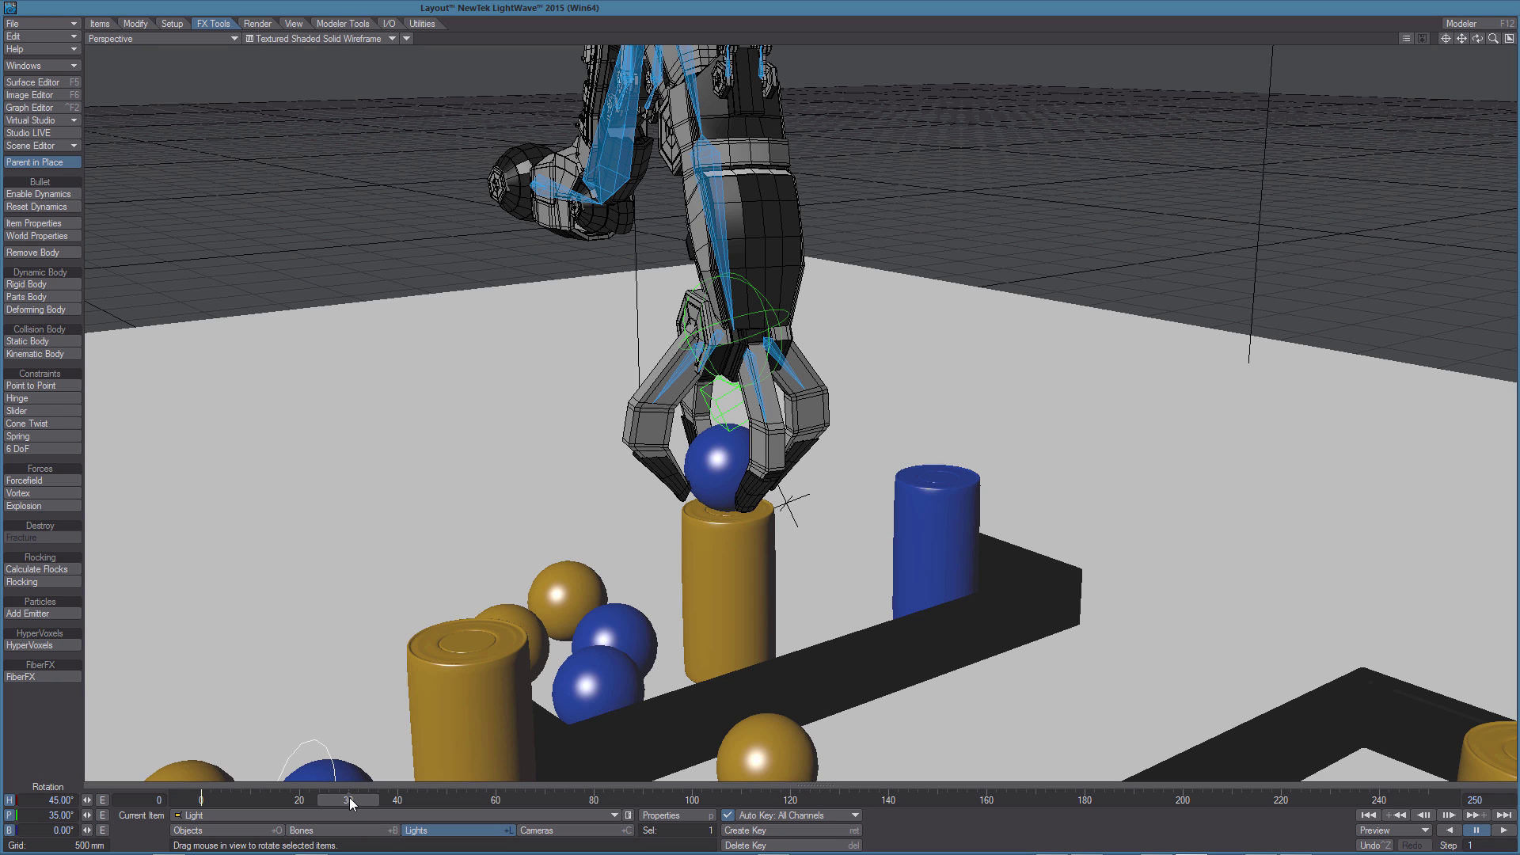
pyautogui.moveTo(351, 799); pyautogui.dragTo(343, 800)
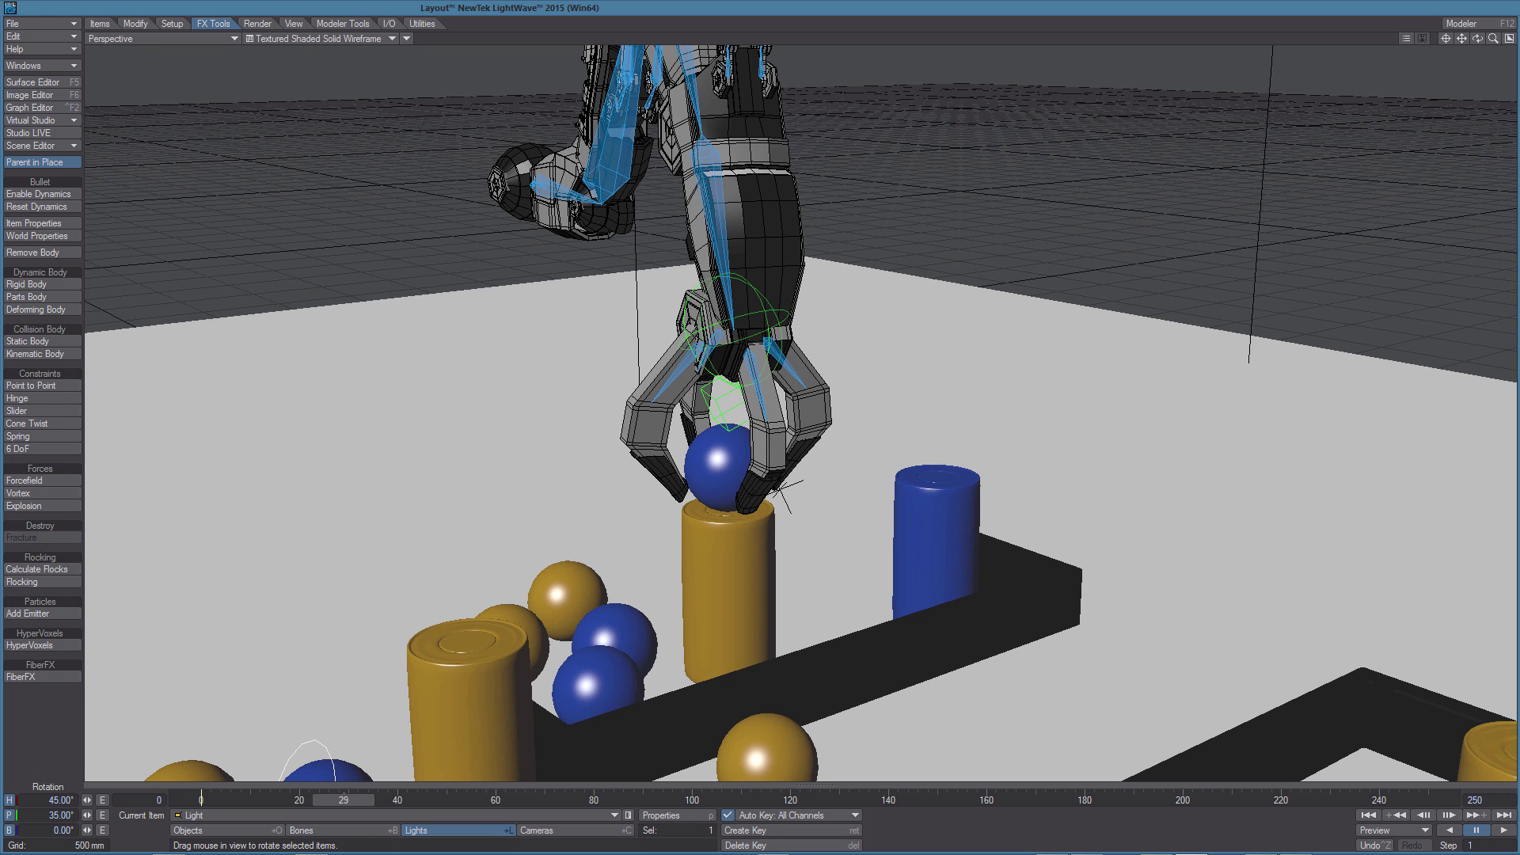
pyautogui.press('Right')
pyautogui.press('Right')
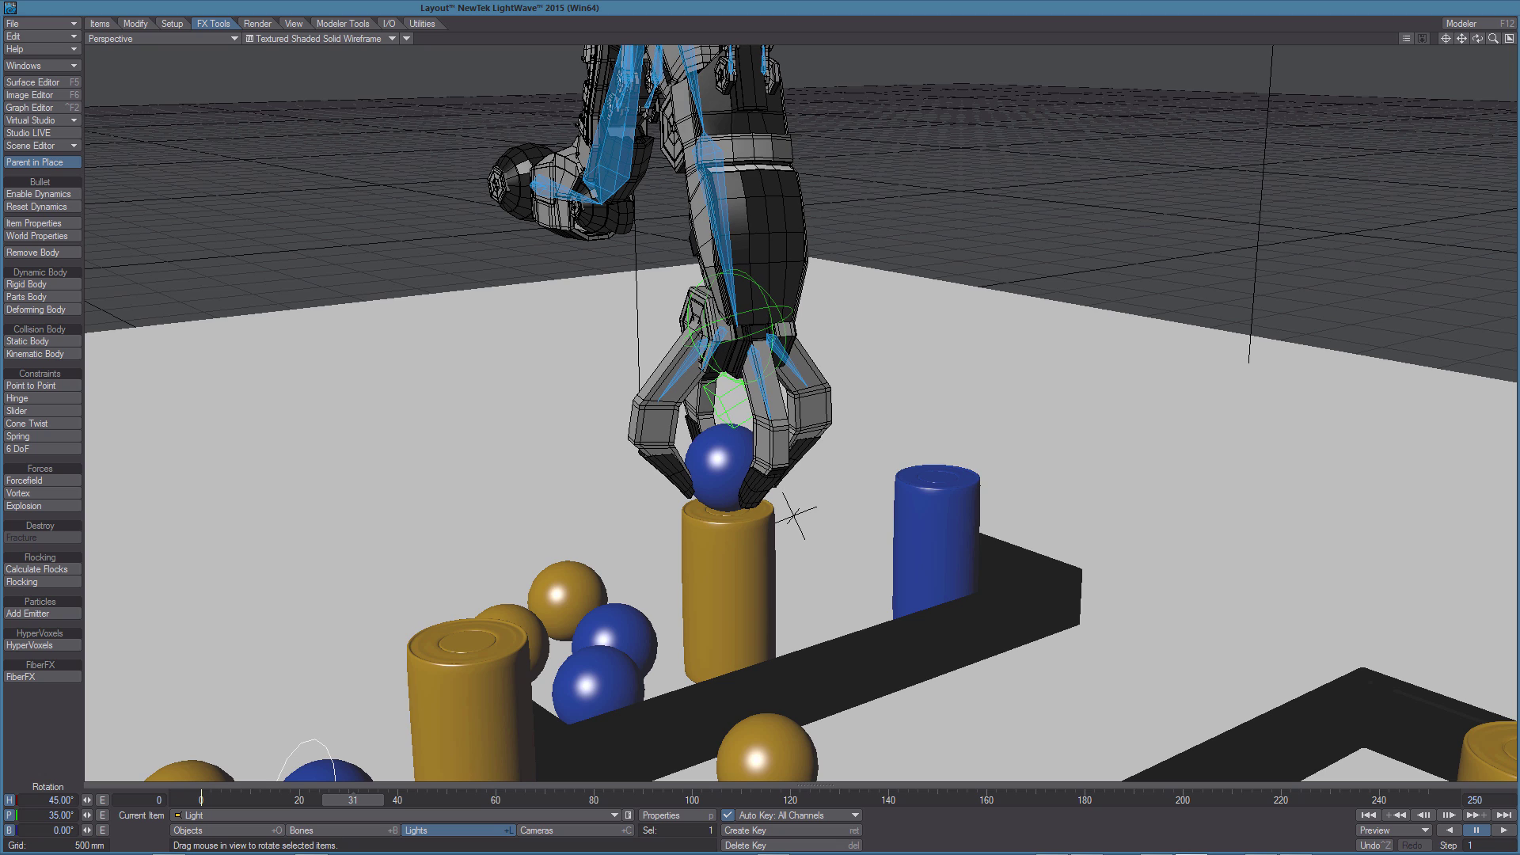
pyautogui.press('Right')
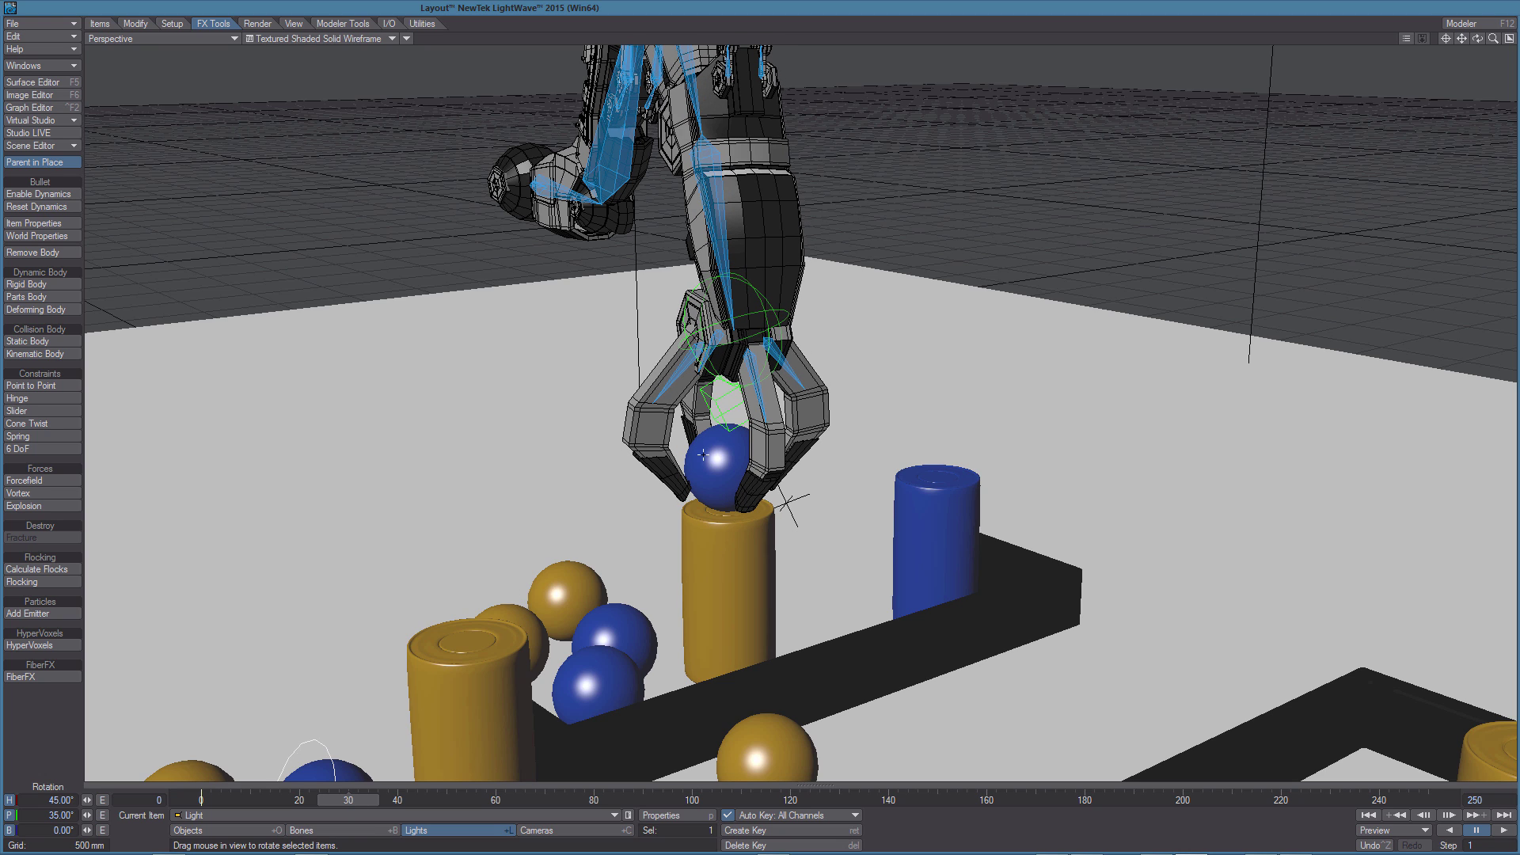
# In Objects mode, add a Dynamic (Keyable) Parent modifier to BluBall and link it to the gripper
pyautogui.hotkey('shift', 'o')
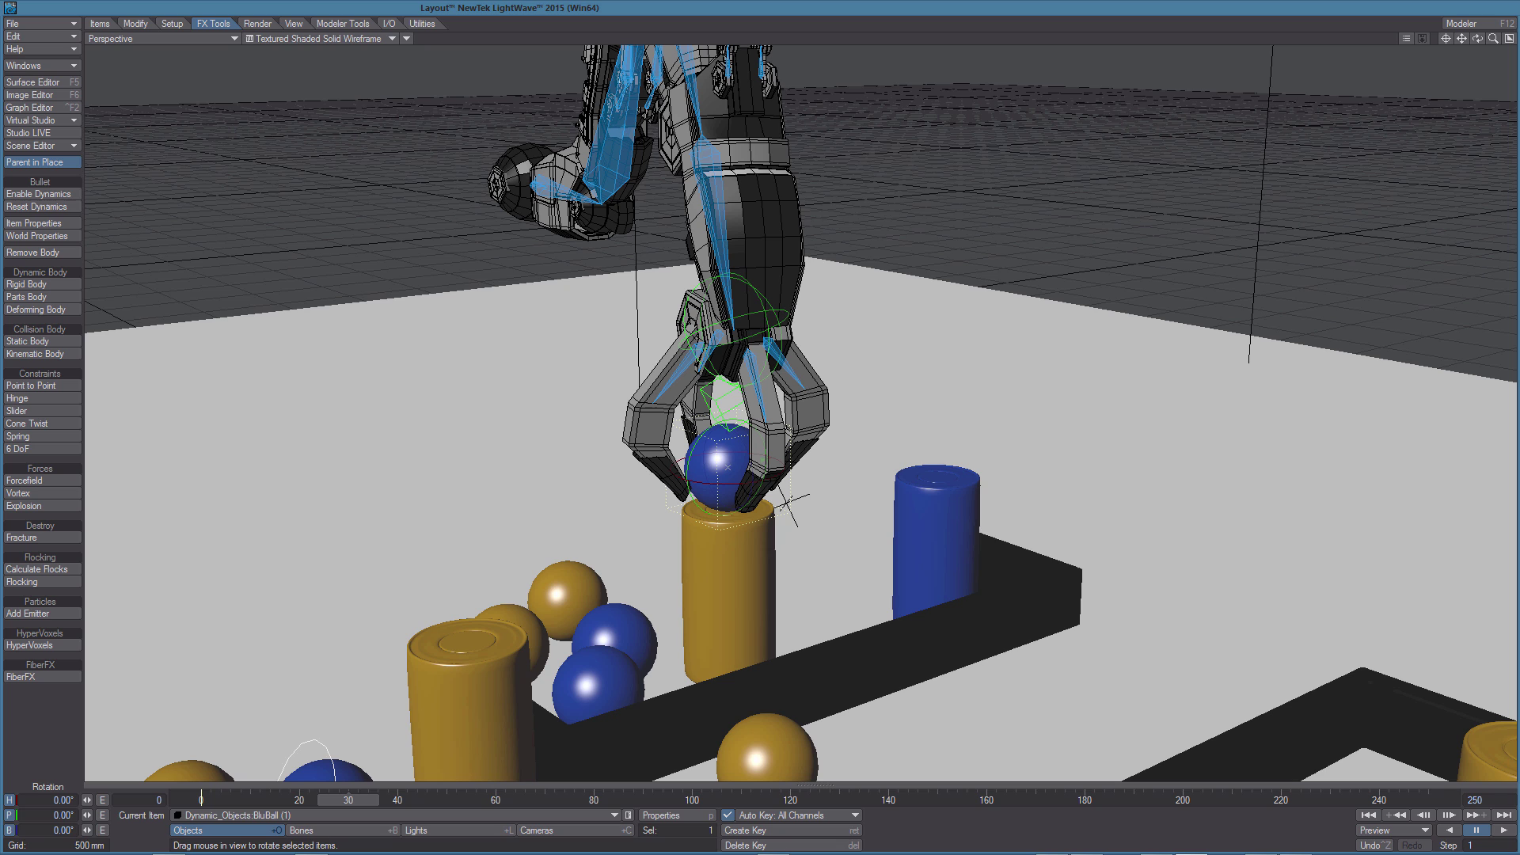
pyautogui.press('m')
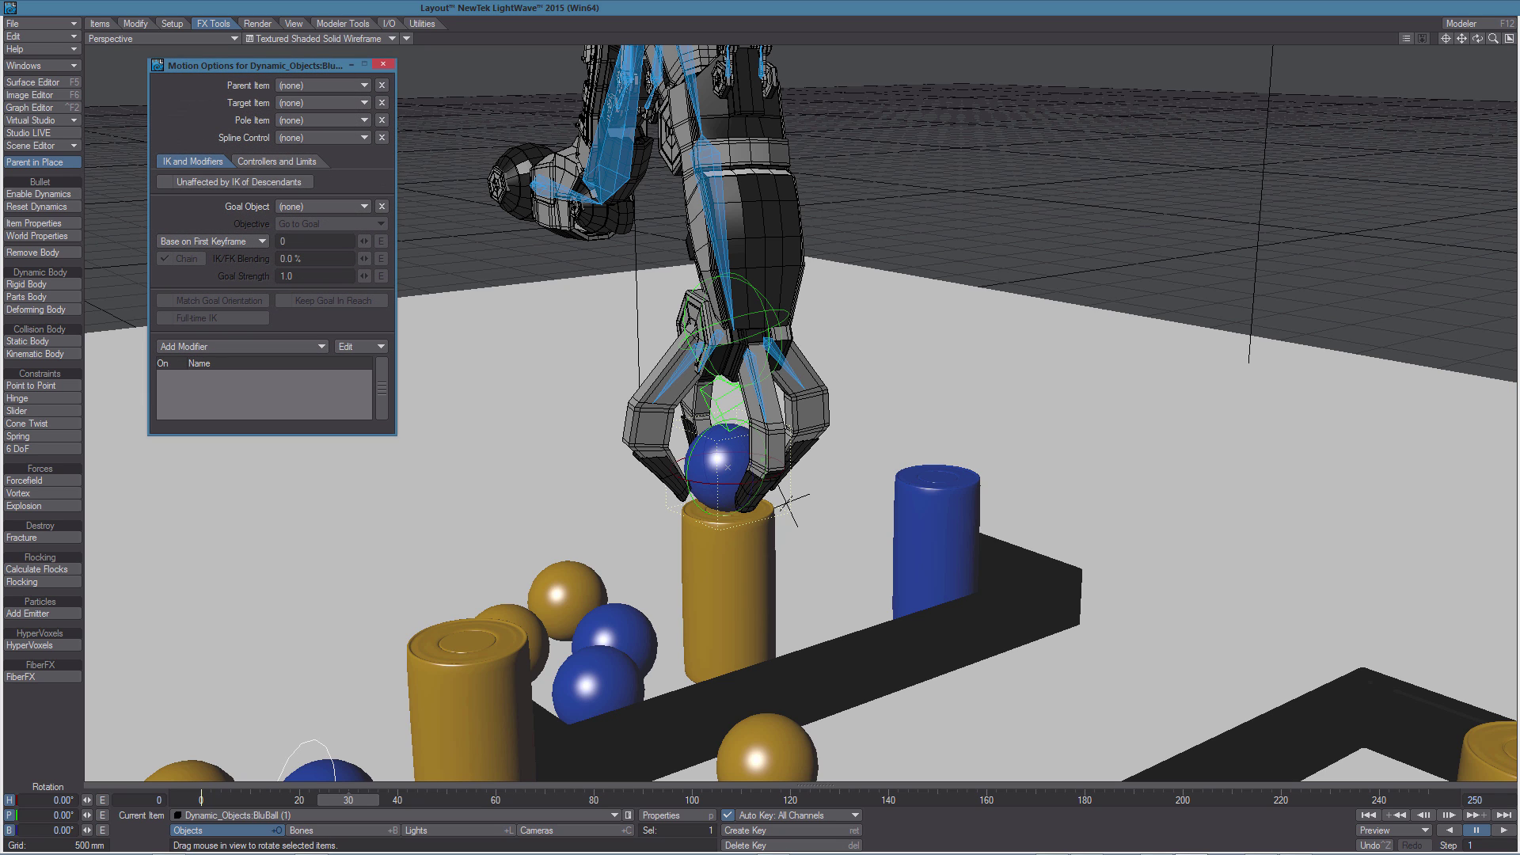
pyautogui.click(239, 348)
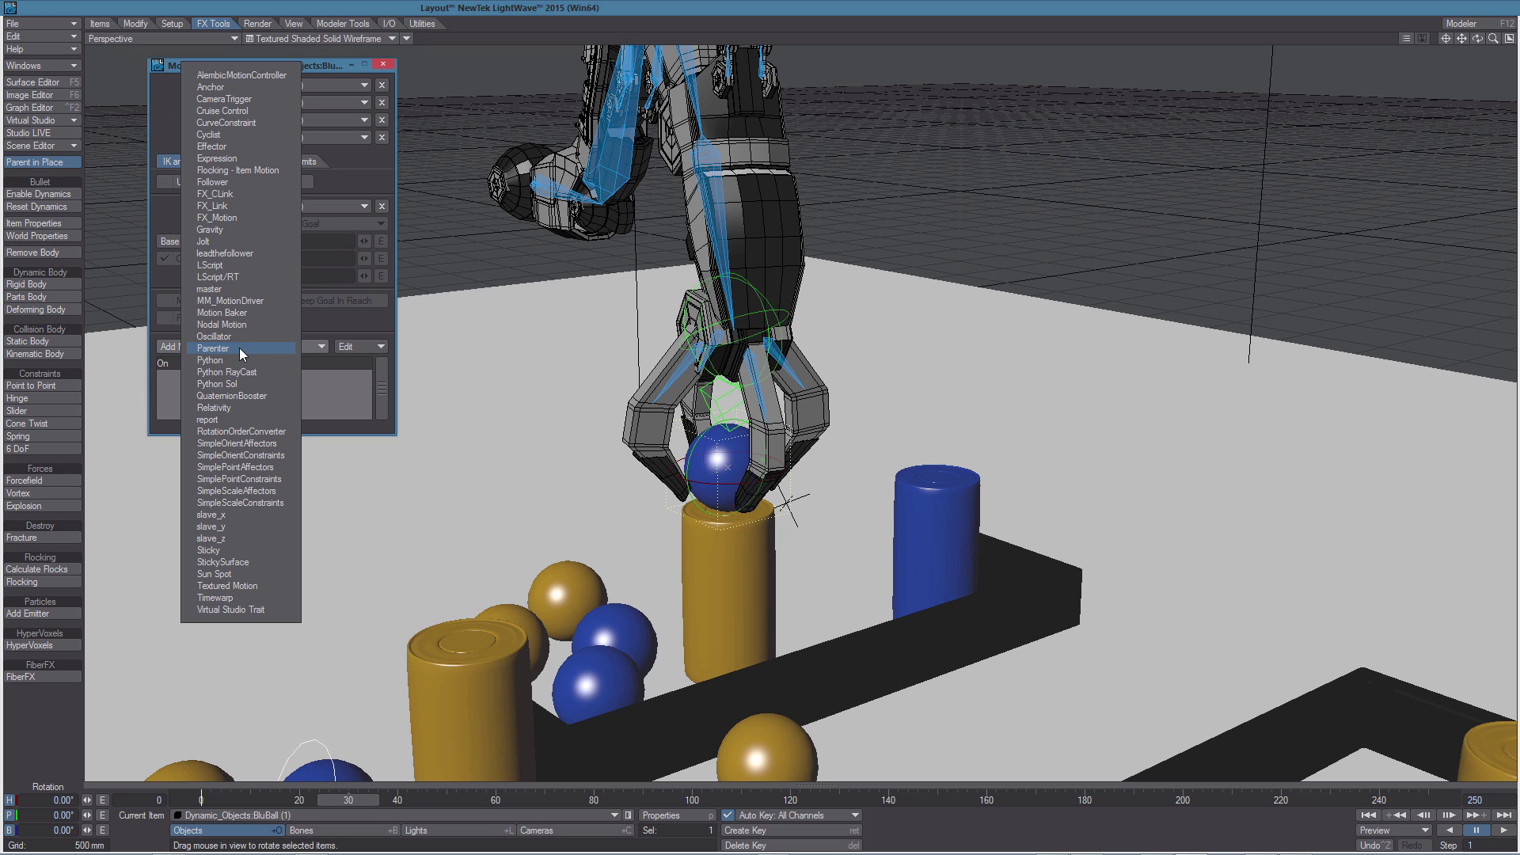
pyautogui.click(223, 347)
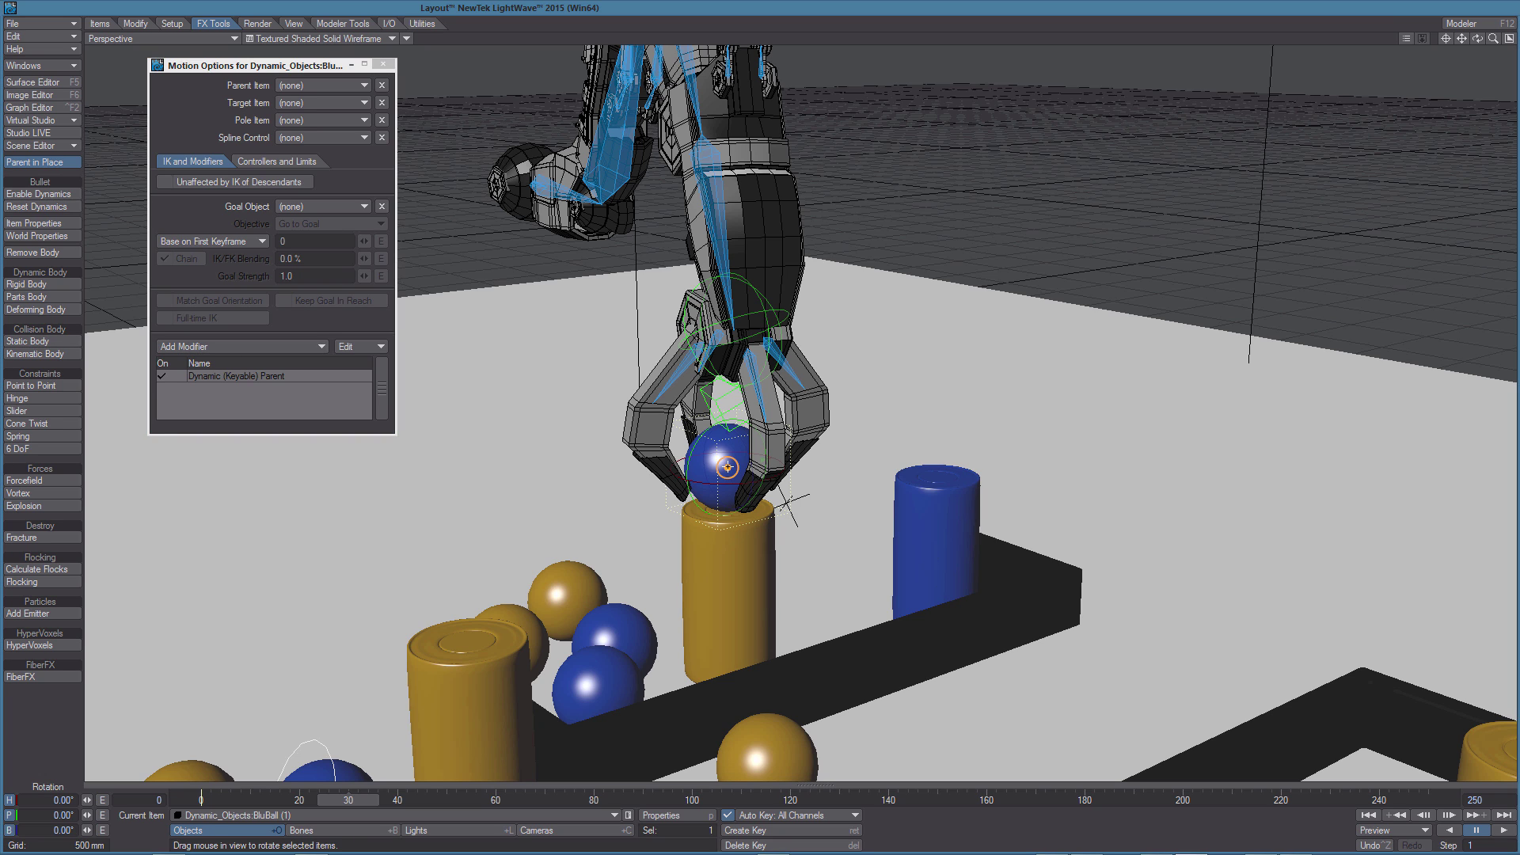
pyautogui.moveTo(726, 467)
pyautogui.mouseDown()
pyautogui.moveTo(680, 168)
pyautogui.moveTo(709, 163)
pyautogui.moveTo(713, 303)
pyautogui.mouseUp()
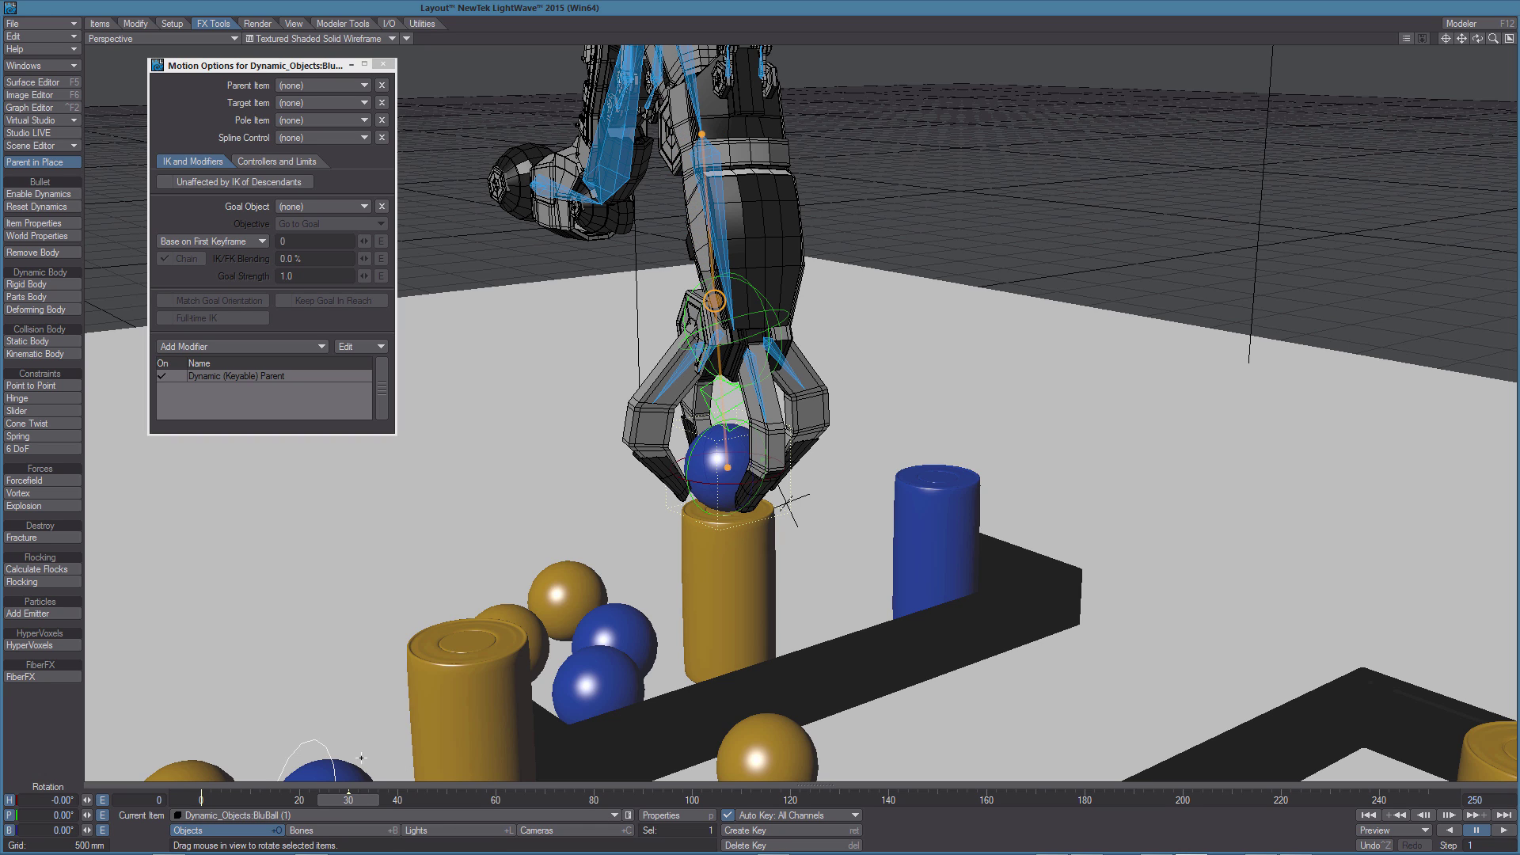
# Scrub through the carry, then unparent the blue ball at the release frame beside the blue cylinder
pyautogui.moveTo(350, 801)
pyautogui.mouseDown()
pyautogui.moveTo(259, 801)
pyautogui.moveTo(348, 801)
pyautogui.mouseUp()
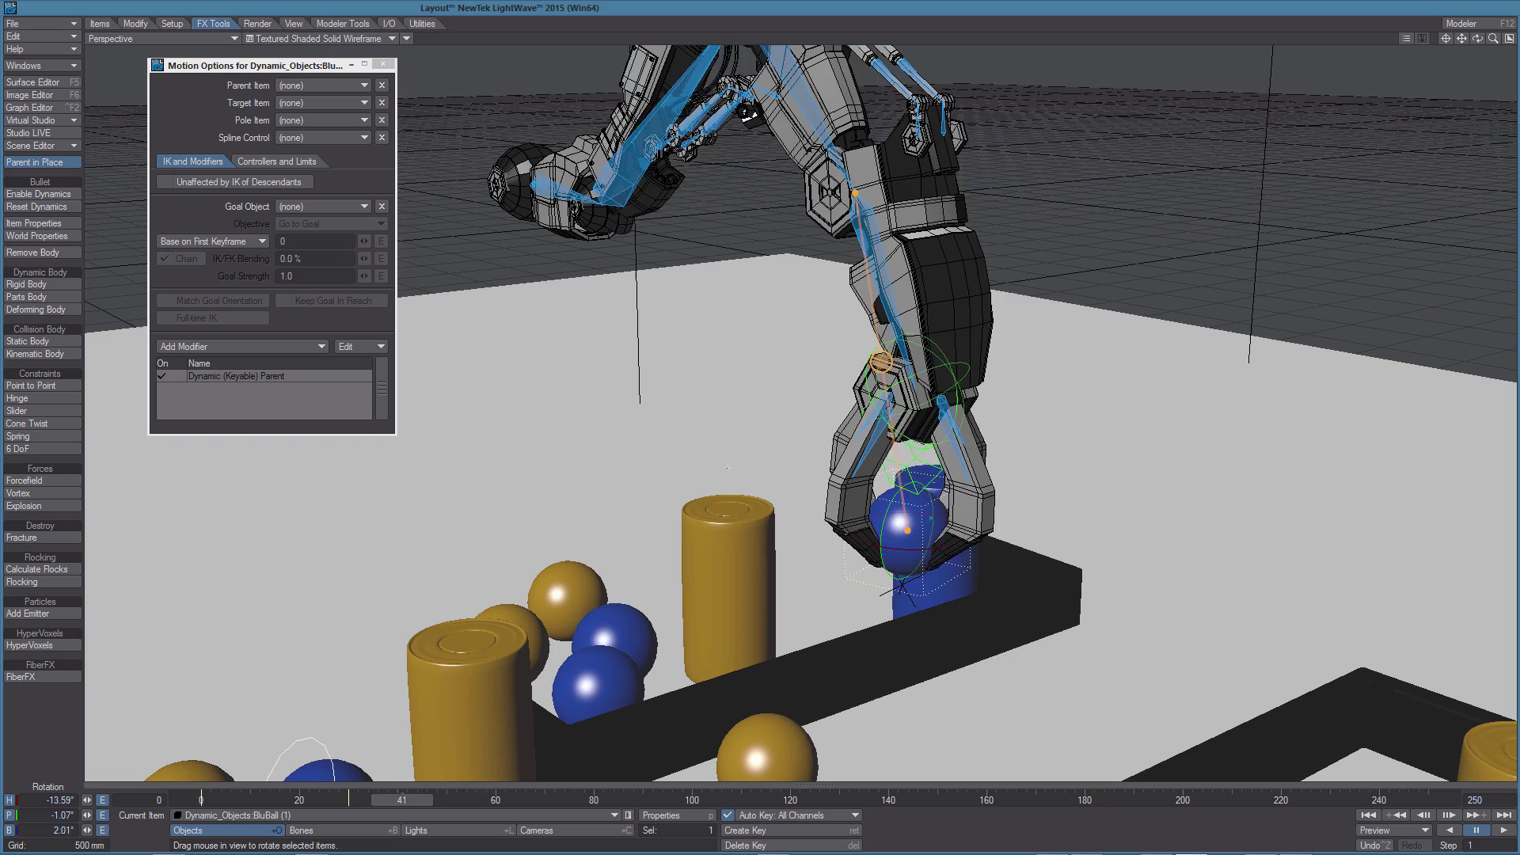
pyautogui.moveTo(348, 800)
pyautogui.mouseDown()
pyautogui.moveTo(723, 801)
pyautogui.moveTo(446, 802)
pyautogui.mouseUp()
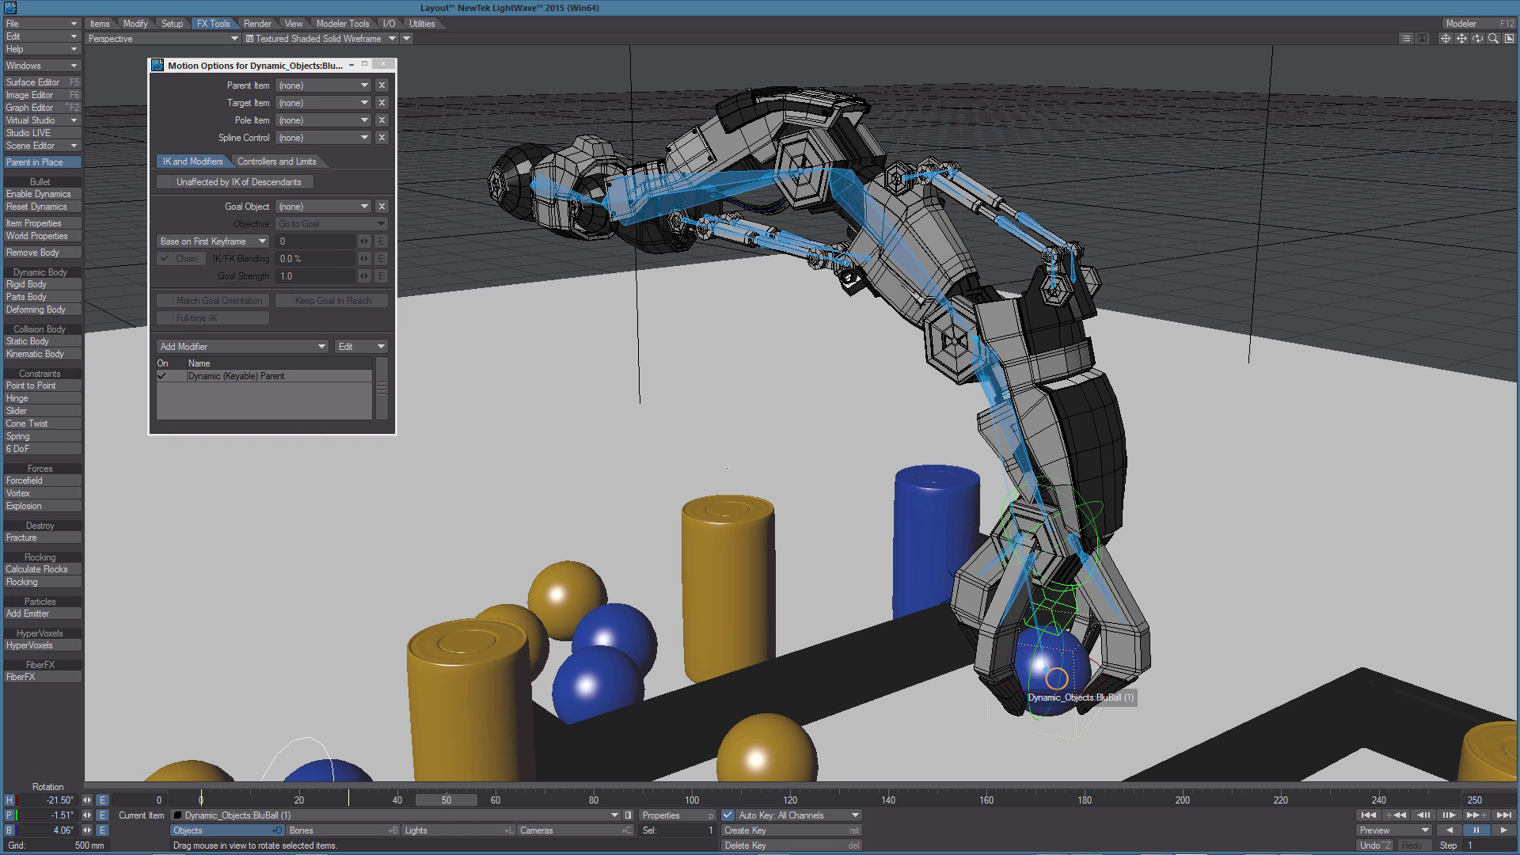
pyautogui.moveTo(1056, 679); pyautogui.dragTo(859, 485)
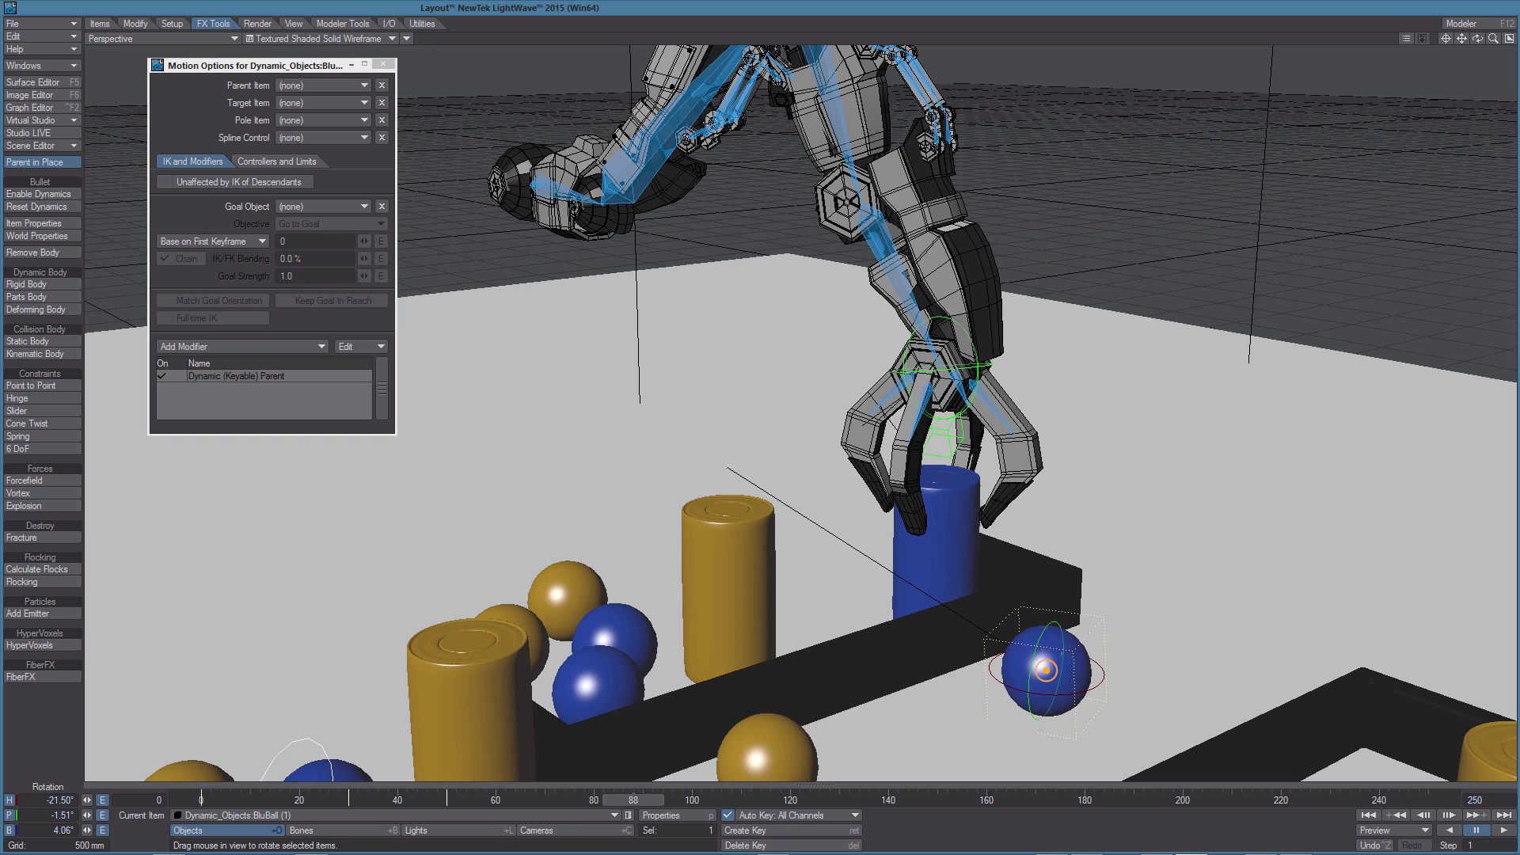
# Select the blue cylinder and advance two frames as the gripper reaches it
pyautogui.click(957, 631)
pyautogui.keyDown('alt'); pyautogui.moveTo(953, 628); pyautogui.dragTo(772, 712); pyautogui.keyUp('alt')
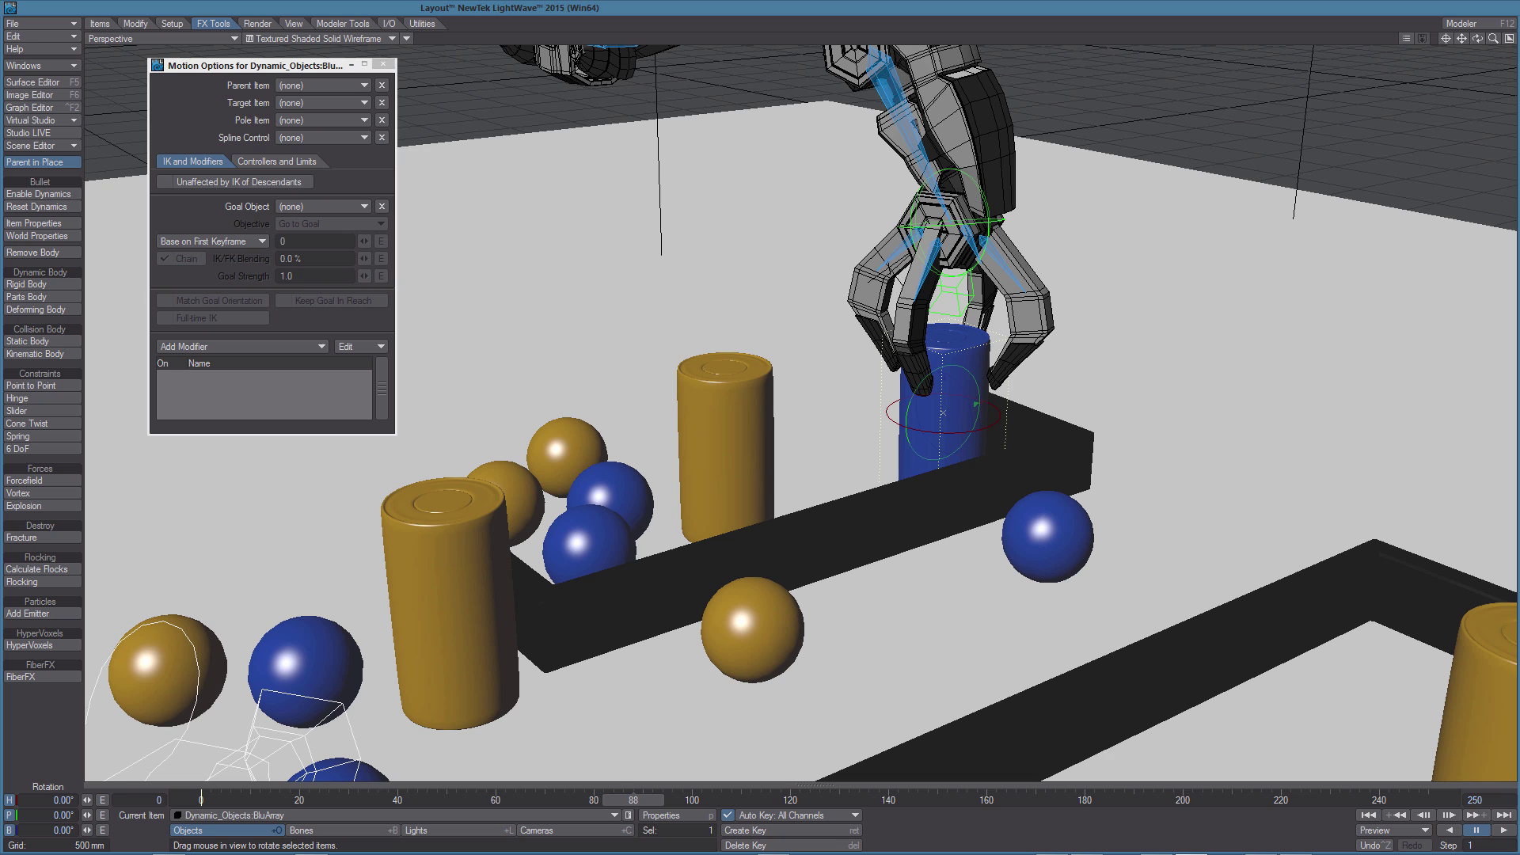
pyautogui.moveTo(637, 801); pyautogui.dragTo(641, 802)
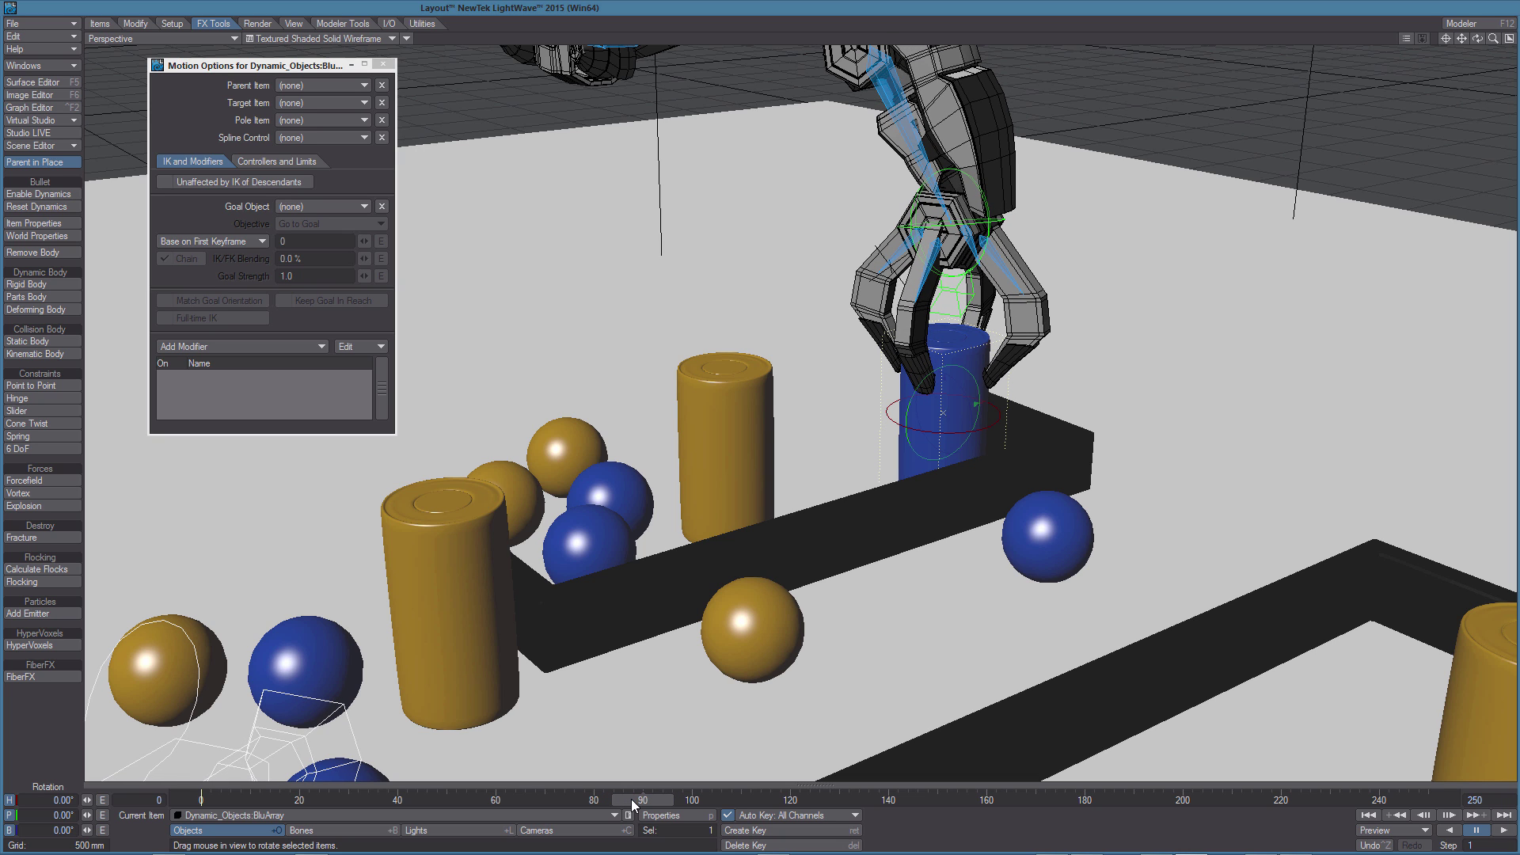
pyautogui.moveTo(631, 800); pyautogui.dragTo(636, 800)
# Add a Dynamic (Keyable) Parent modifier to the blue cylinder with Left_legc as its parent
pyautogui.click(251, 348)
pyautogui.click(232, 345)
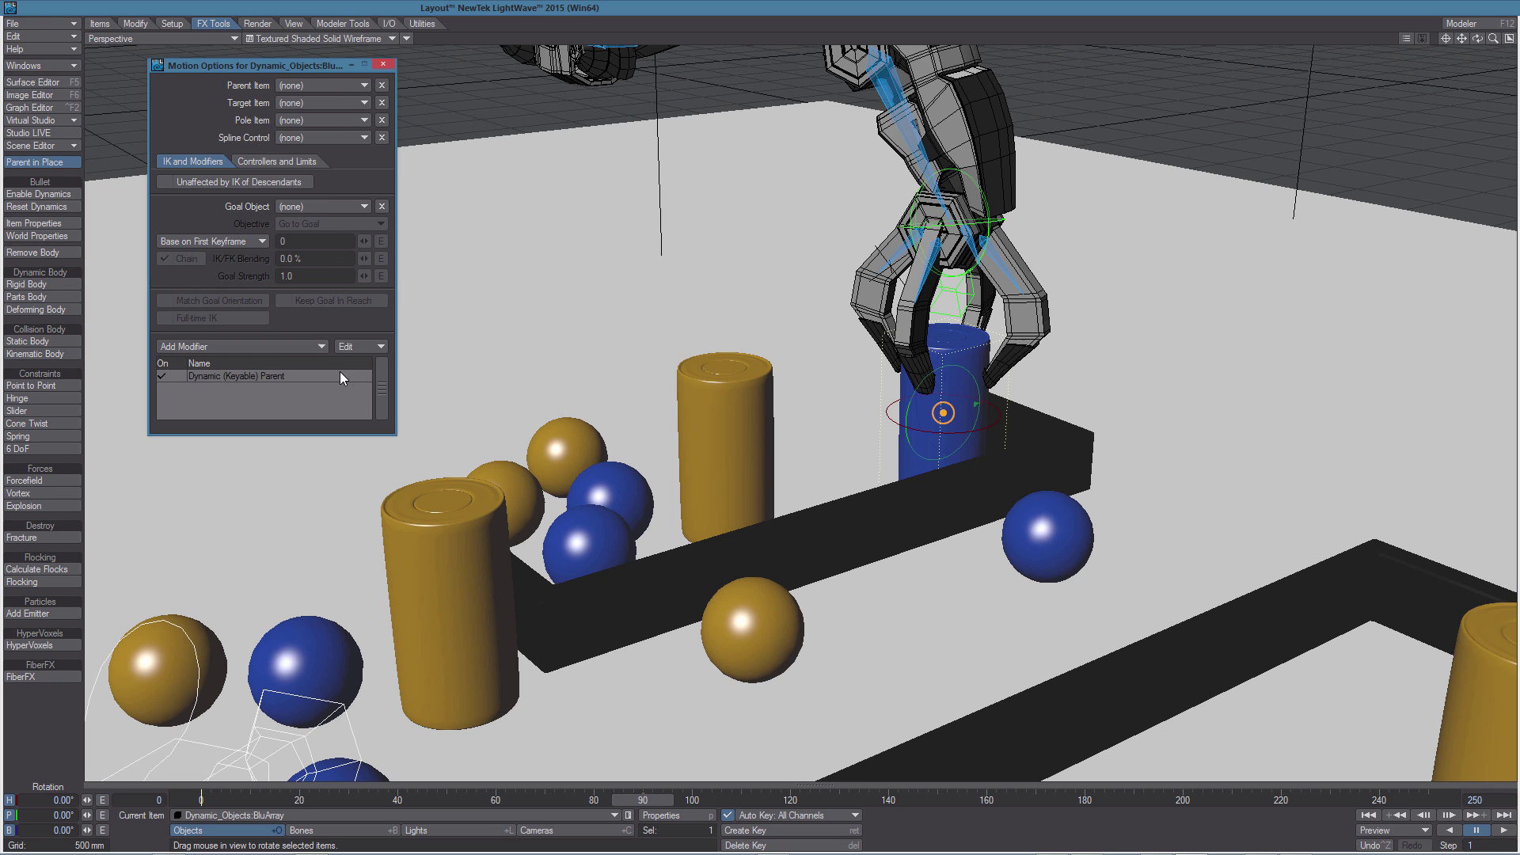
pyautogui.click(257, 376)
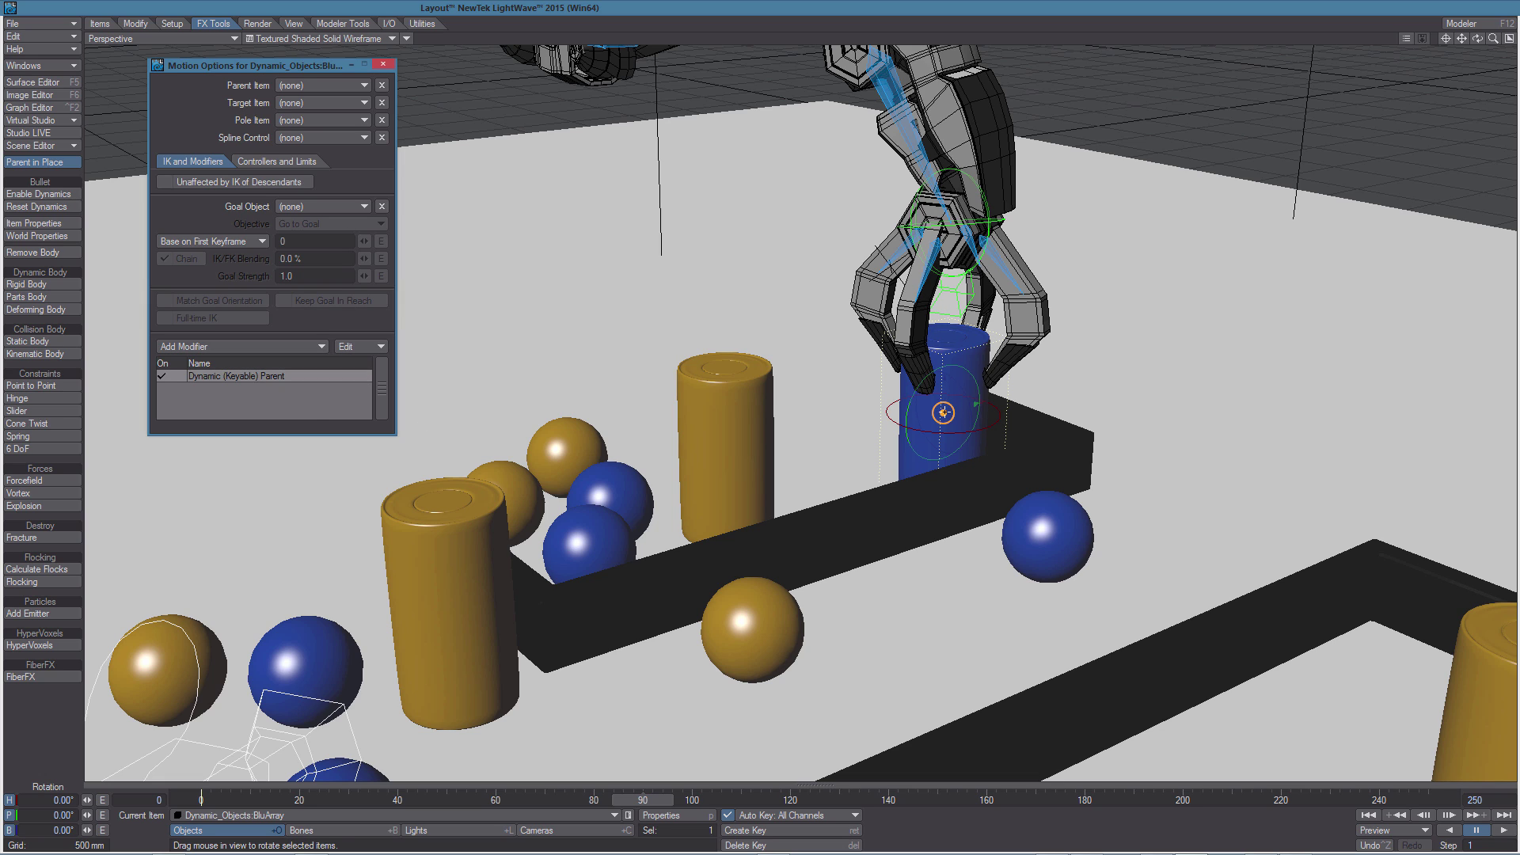
pyautogui.moveTo(943, 412); pyautogui.dragTo(877, 89)
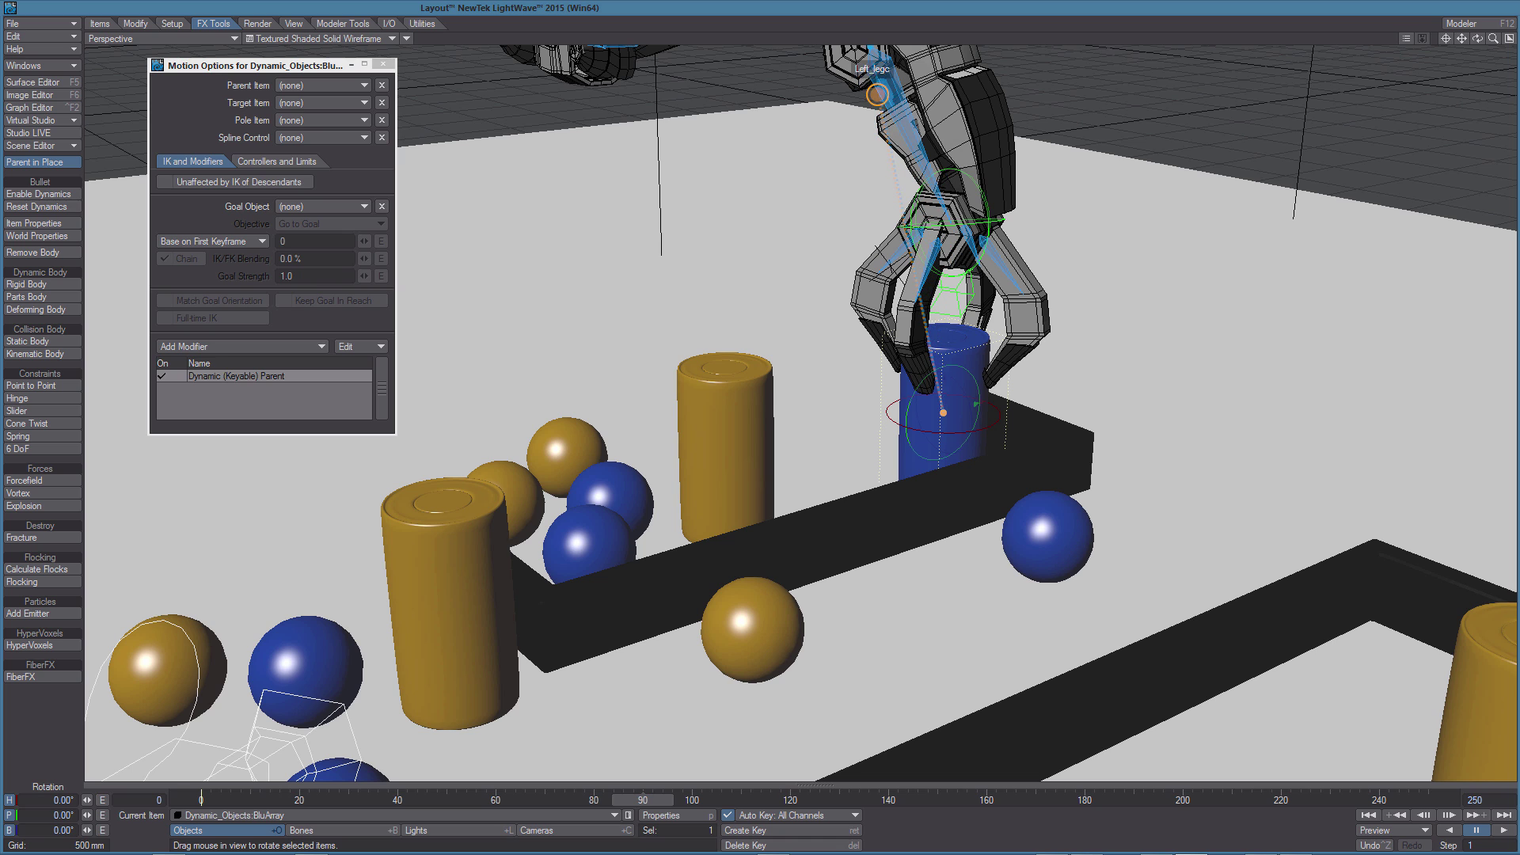
pyautogui.click(876, 89)
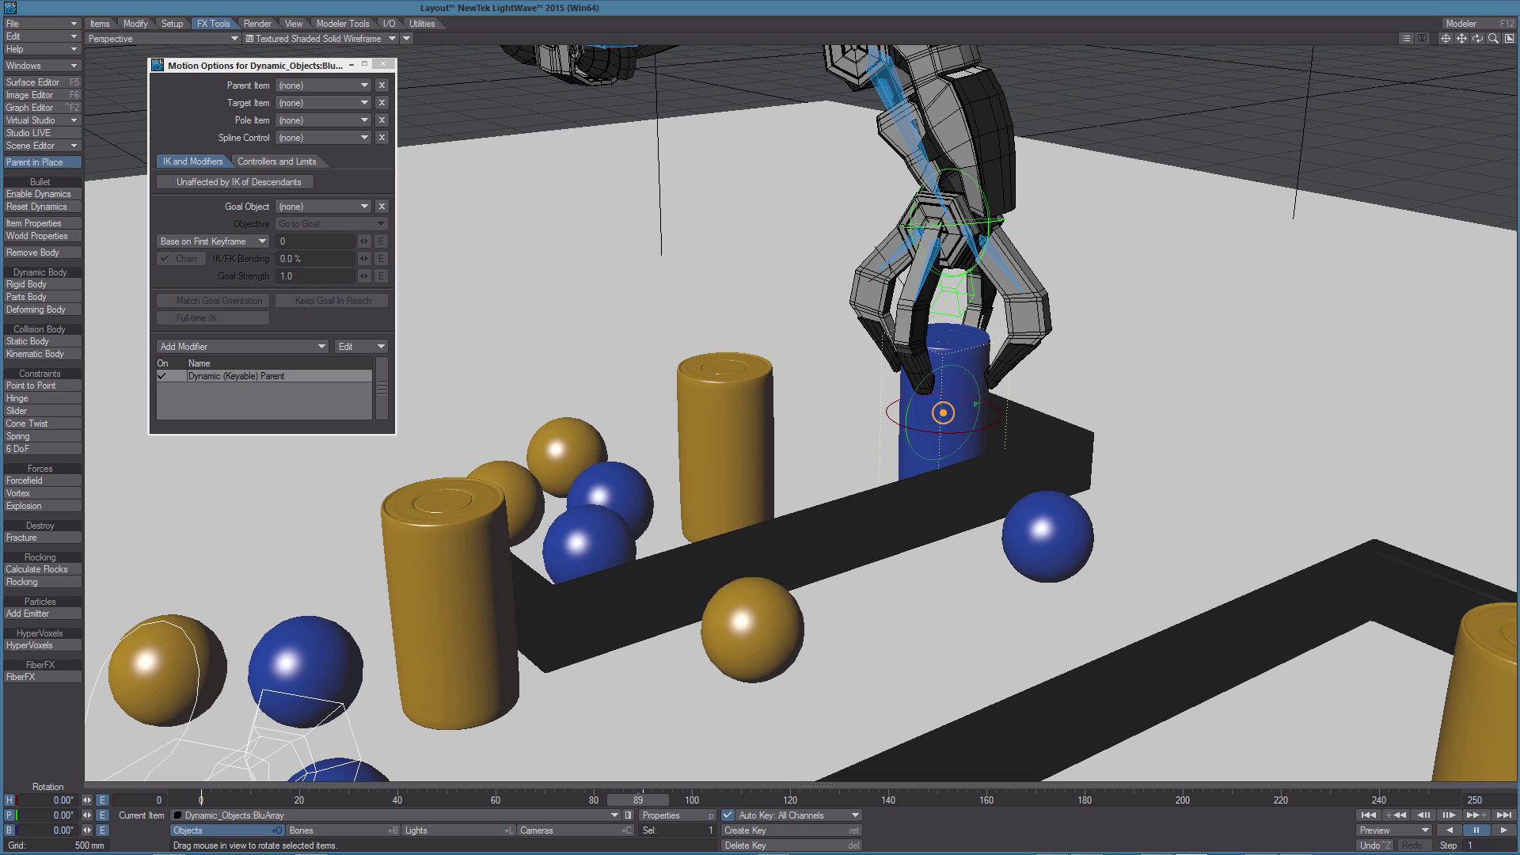
# Scrub and frame-step around frames 90–110 to confirm the blue cylinder follows the gripper
pyautogui.moveTo(651, 803); pyautogui.dragTo(668, 803)
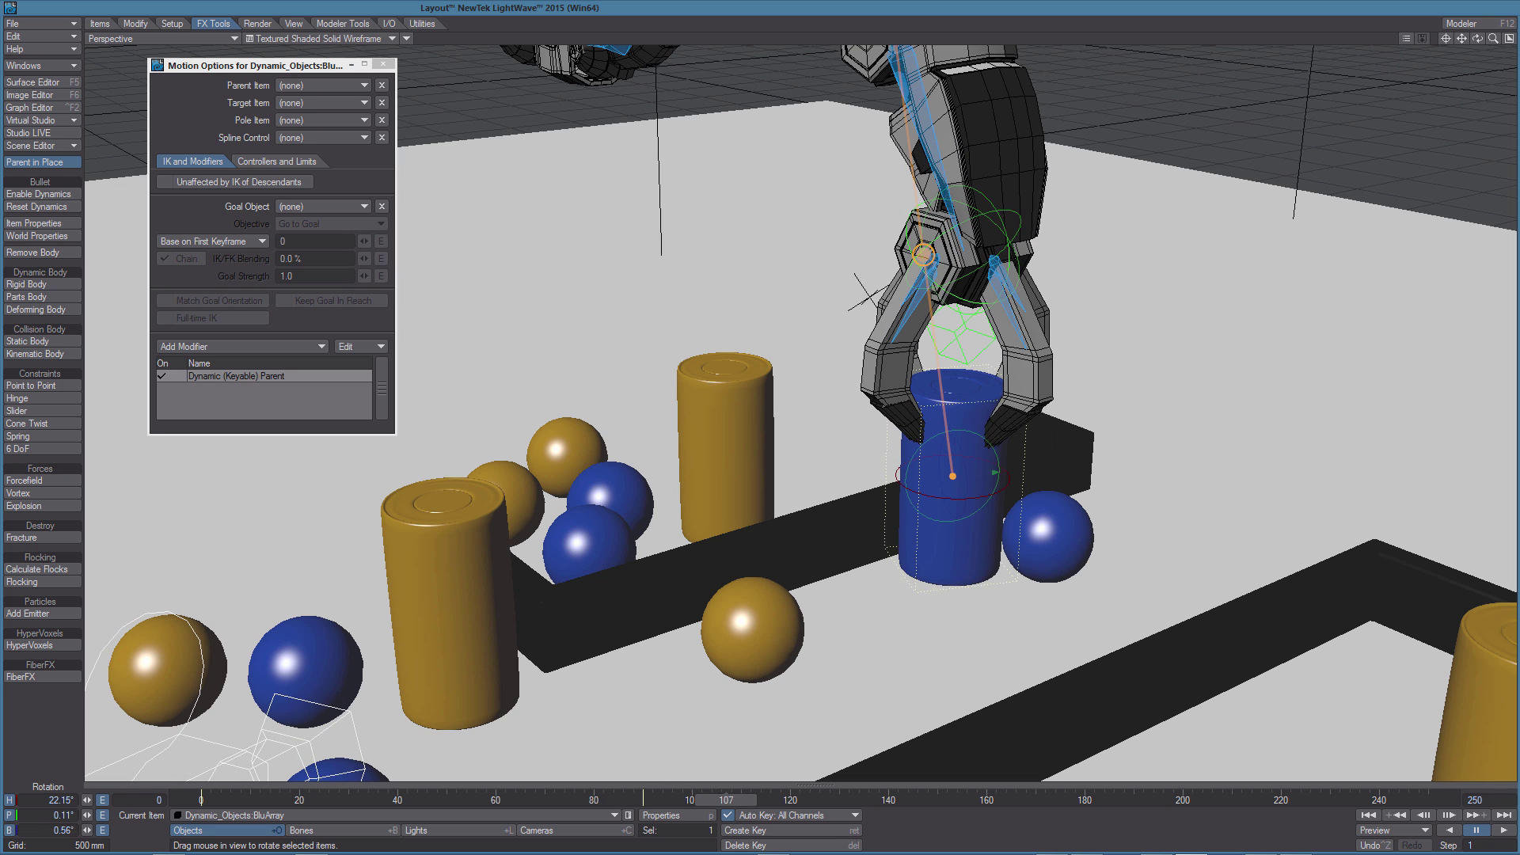
pyautogui.moveTo(746, 800); pyautogui.dragTo(737, 800)
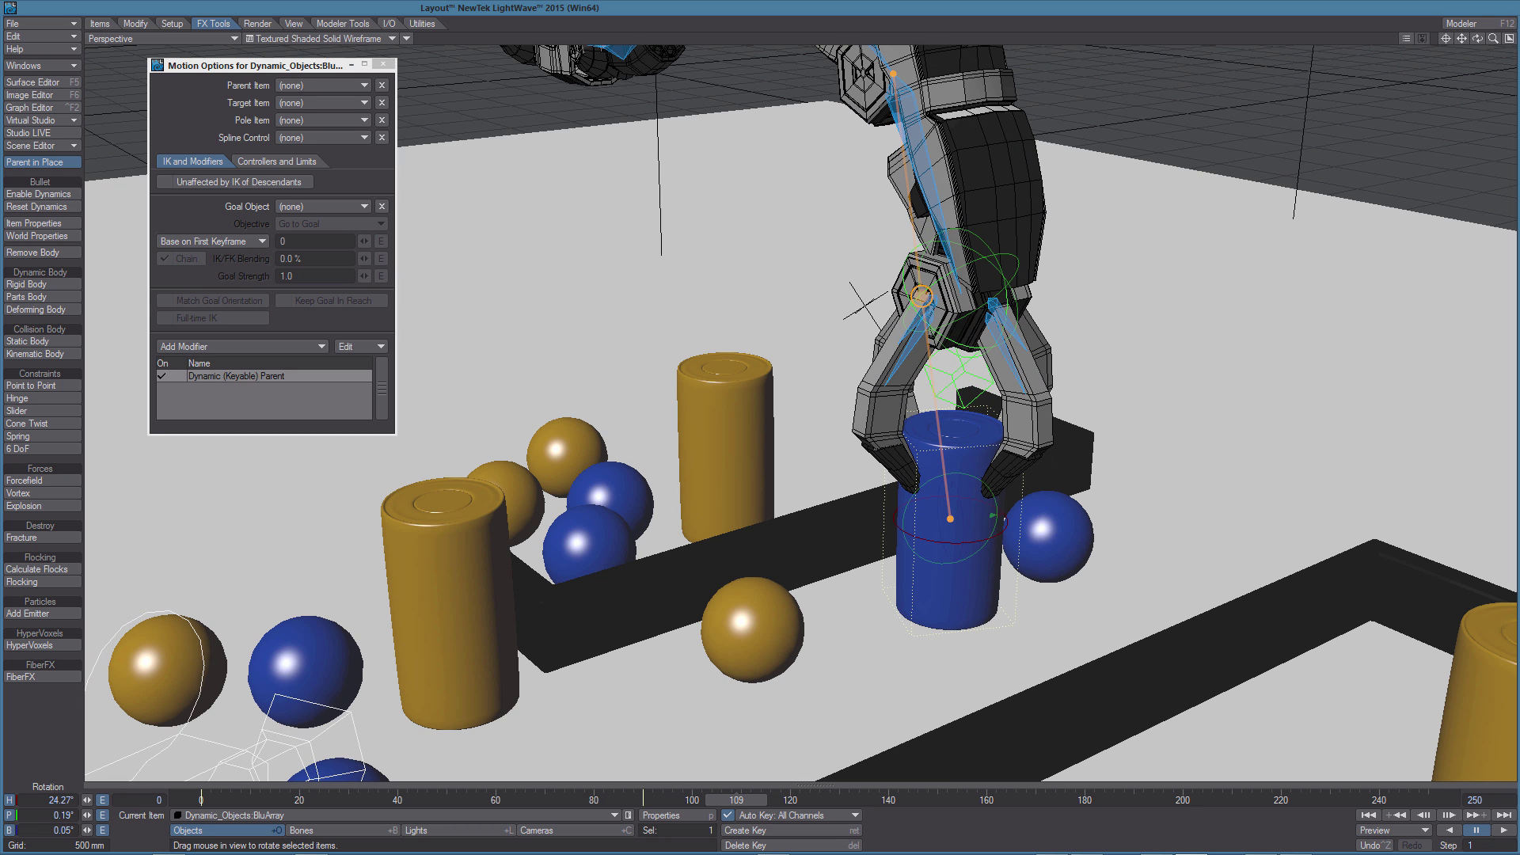
pyautogui.press('Left')
pyautogui.press('Right')
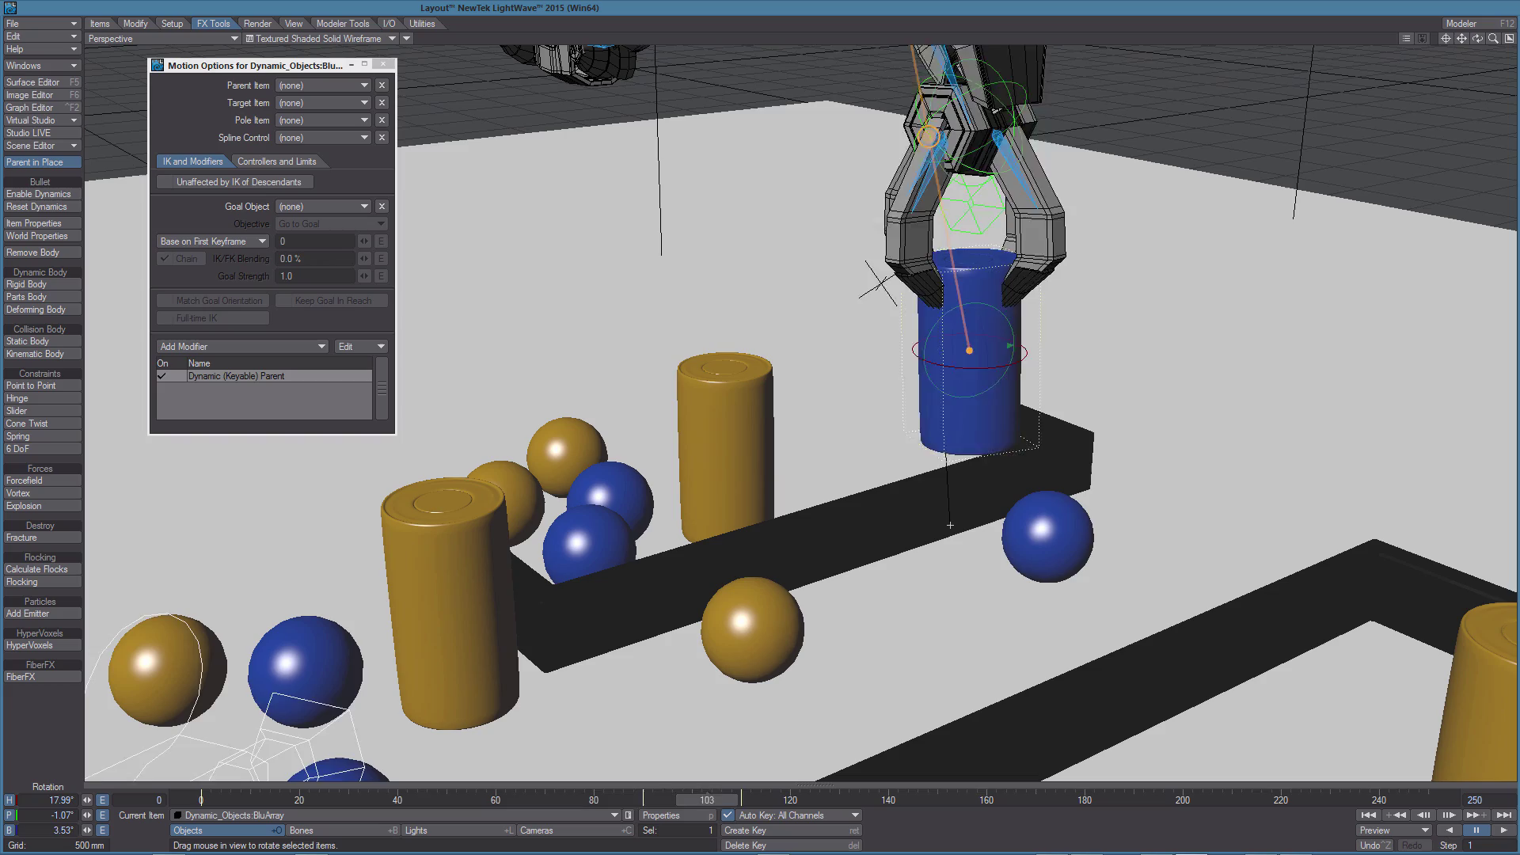
pyautogui.moveTo(746, 803)
pyautogui.mouseDown()
pyautogui.moveTo(407, 799)
pyautogui.moveTo(937, 800)
pyautogui.mouseUp()
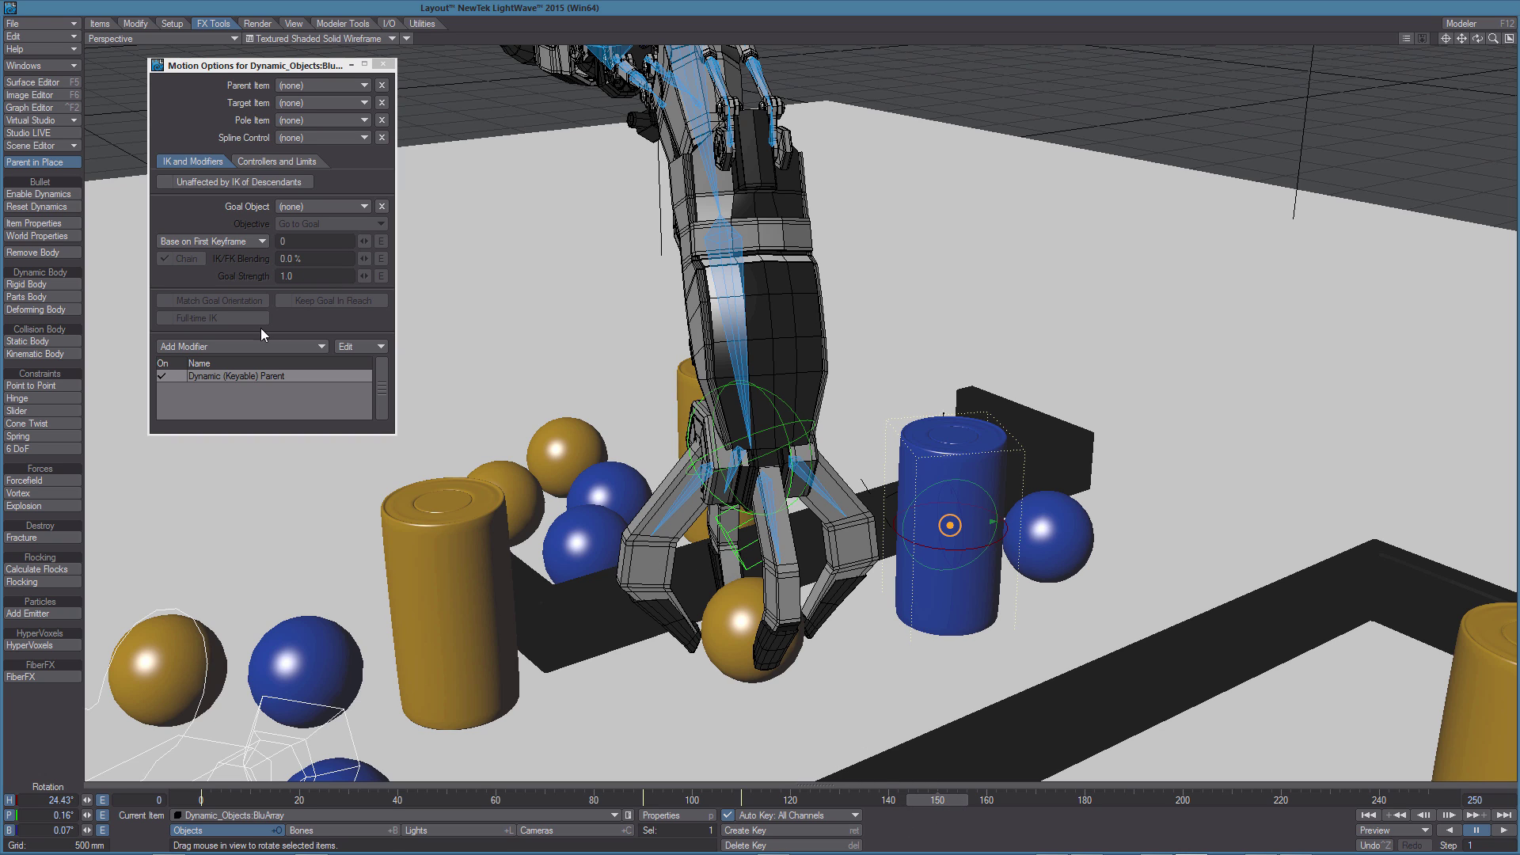
# Parent OrangeBall dynamically to the gripper, then scrub to frame 171 to check it lands on the cylinder
pyautogui.click(734, 635)
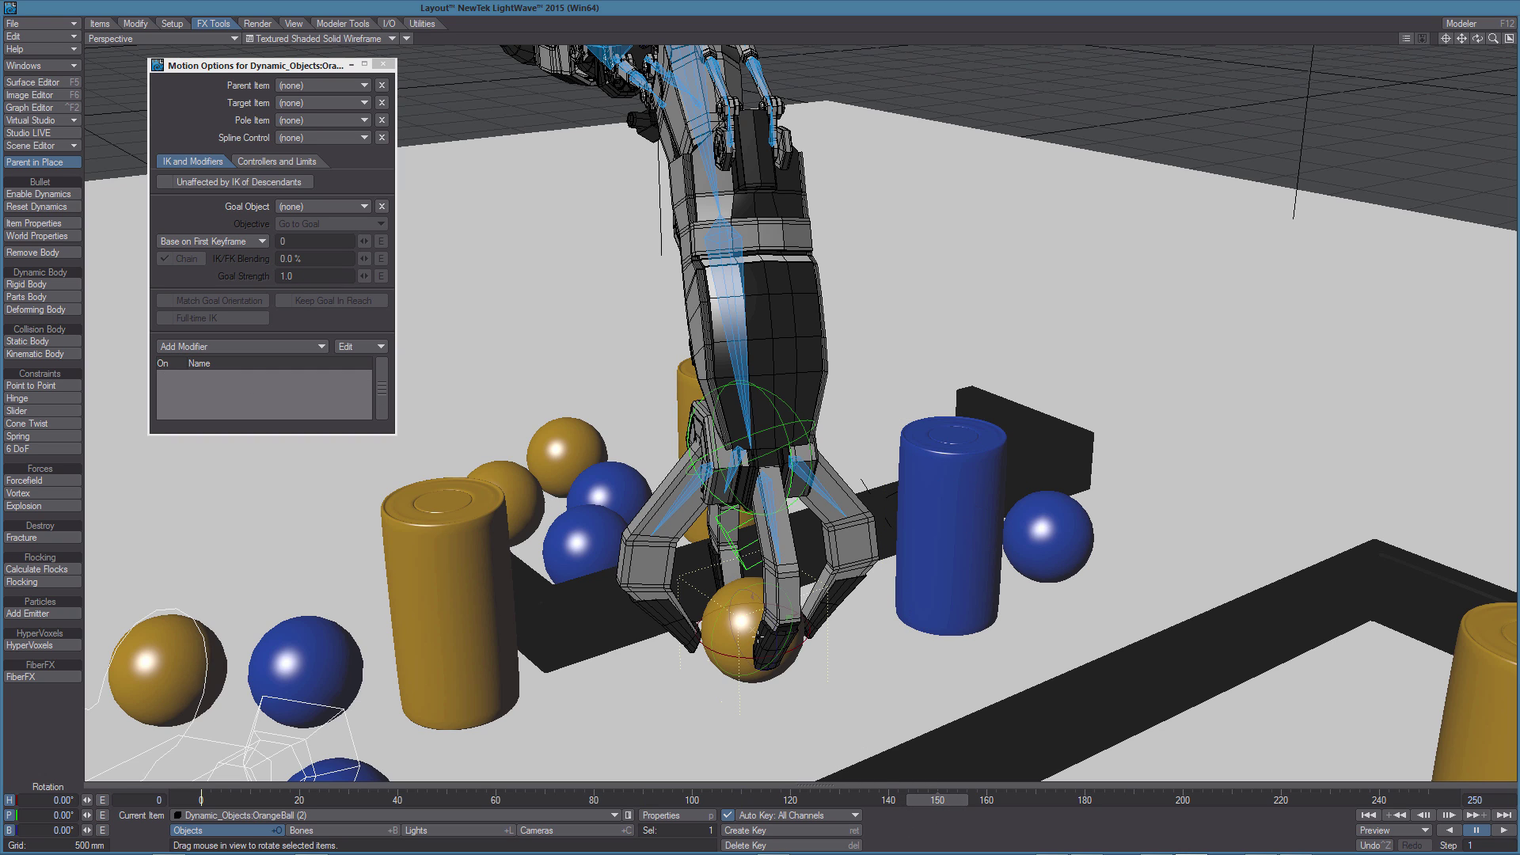
pyautogui.click(248, 346)
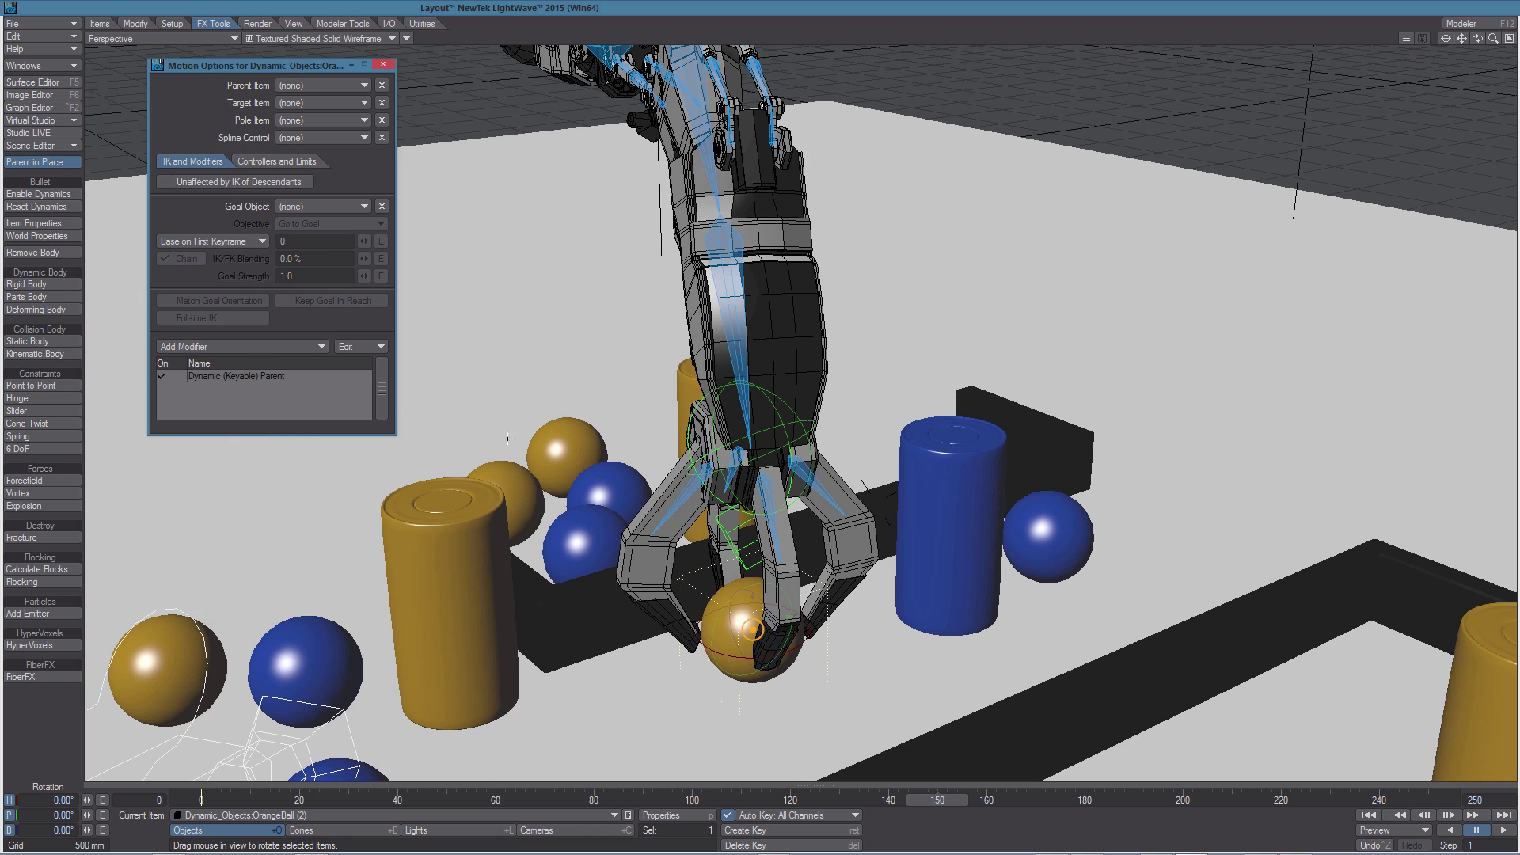
pyautogui.moveTo(748, 631); pyautogui.dragTo(716, 246)
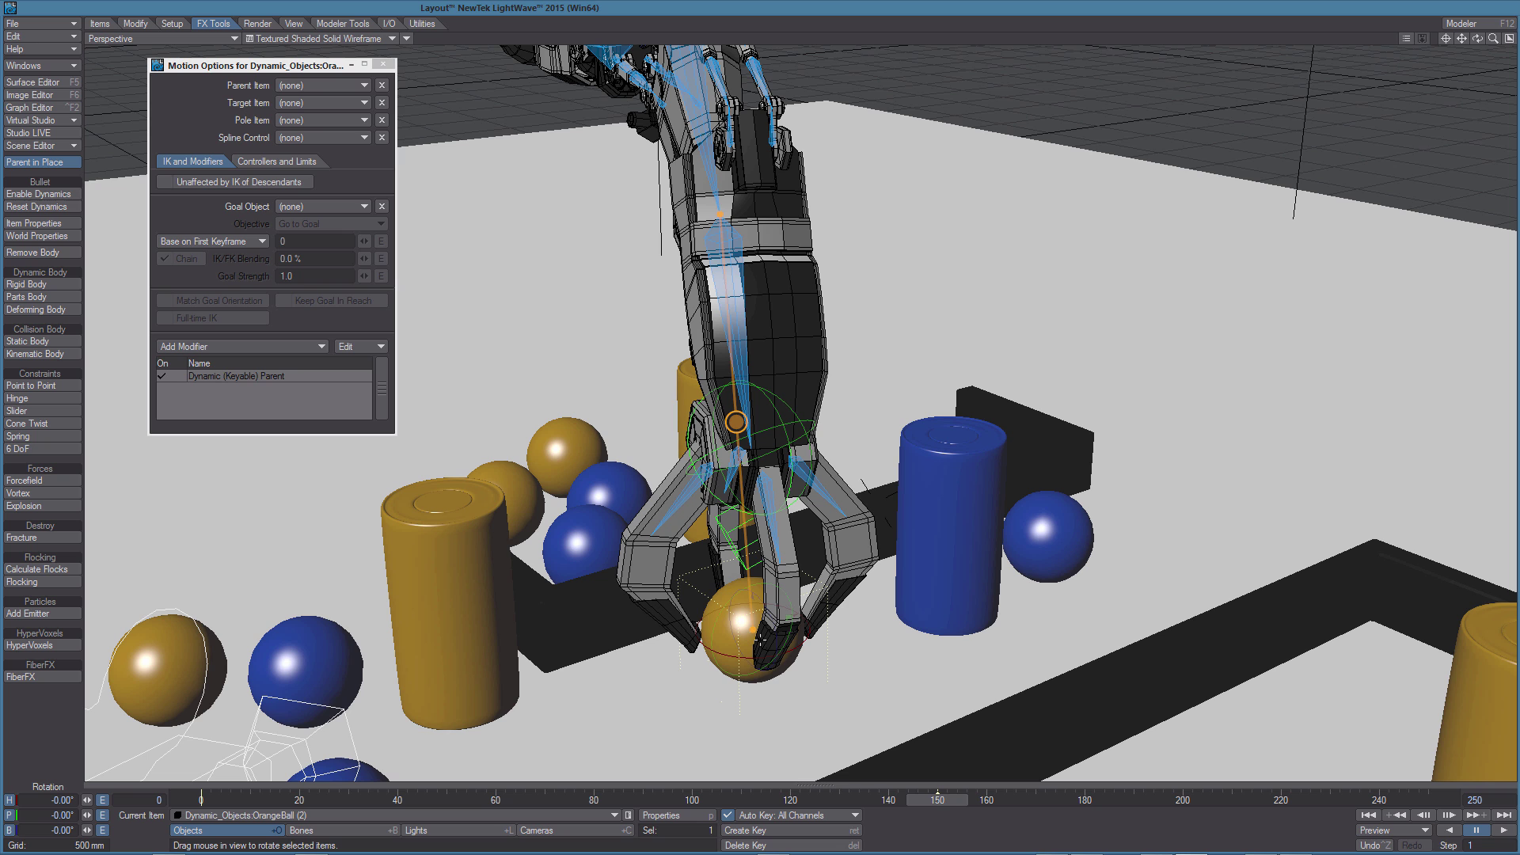
pyautogui.moveTo(942, 800); pyautogui.dragTo(1041, 800)
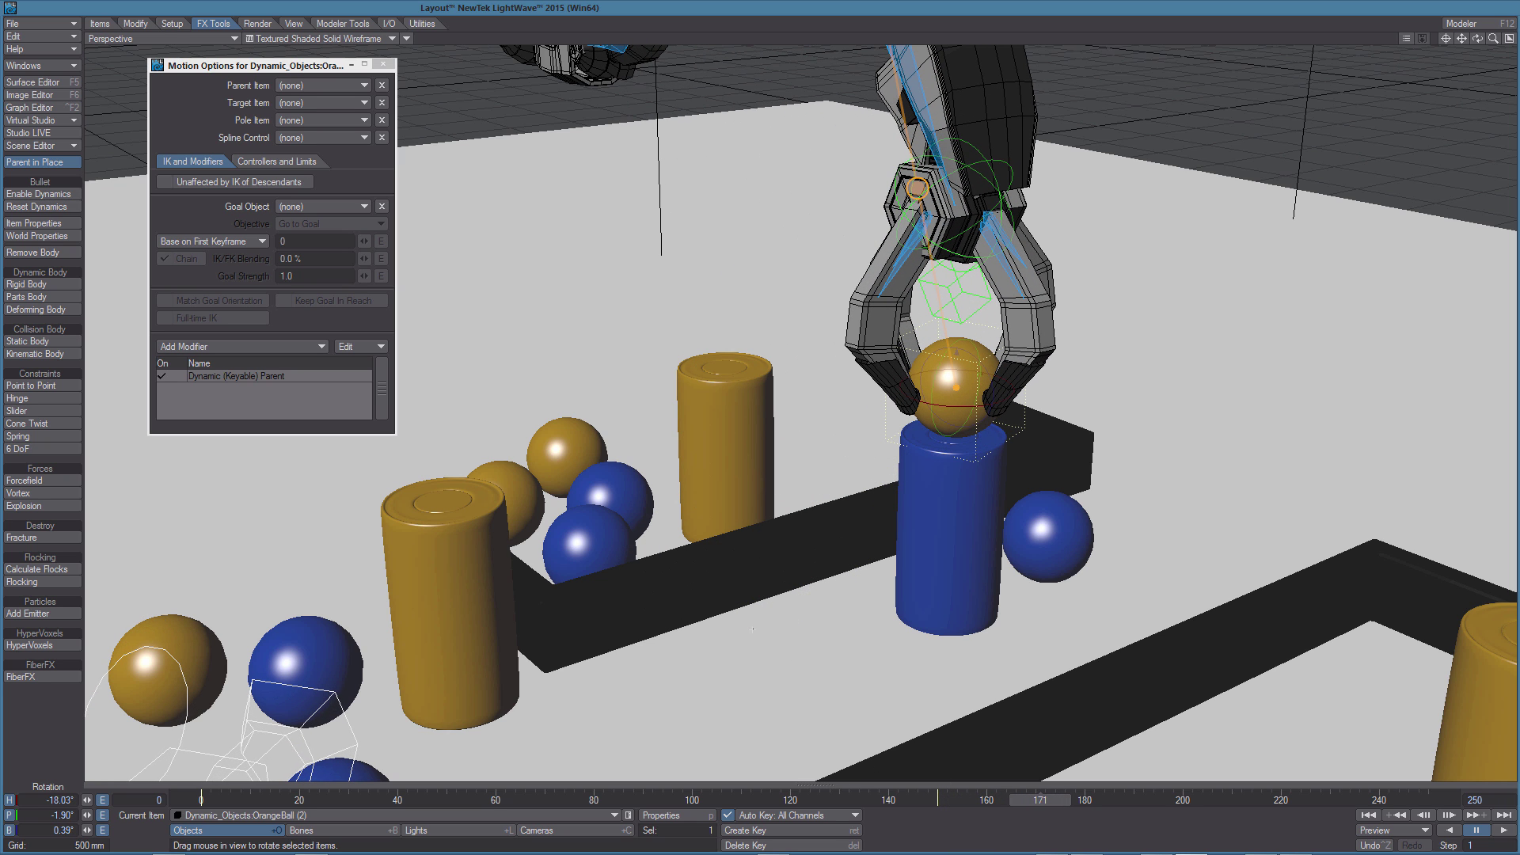
pyautogui.moveTo(1040, 799); pyautogui.dragTo(1036, 800)
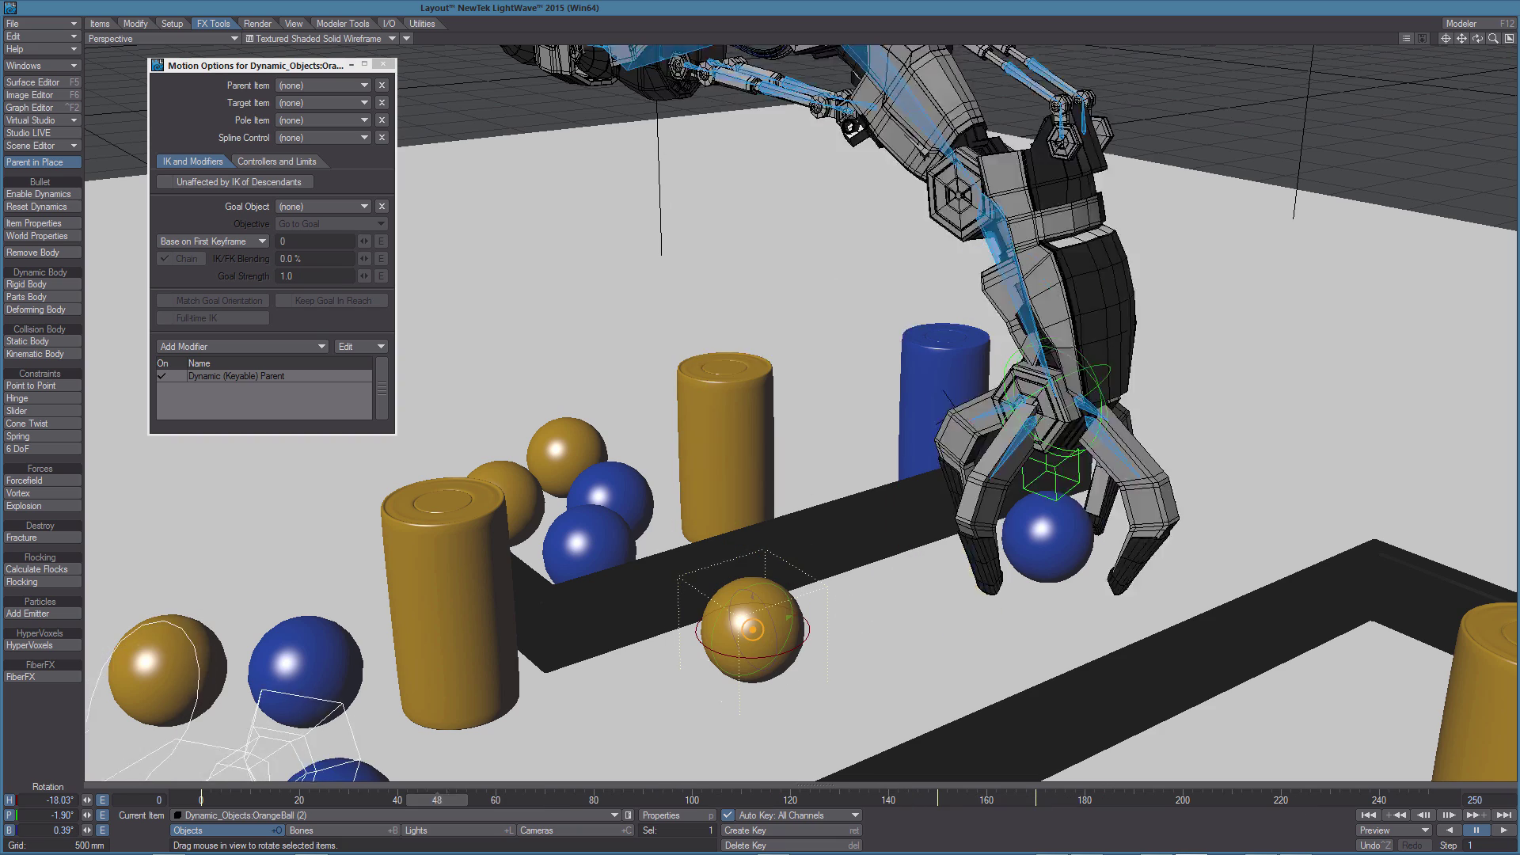
# Rewind to frame 0 and play the pick-and-place animation
pyautogui.moveTo(1049, 799); pyautogui.dragTo(158, 800)
pyautogui.click(1503, 831)
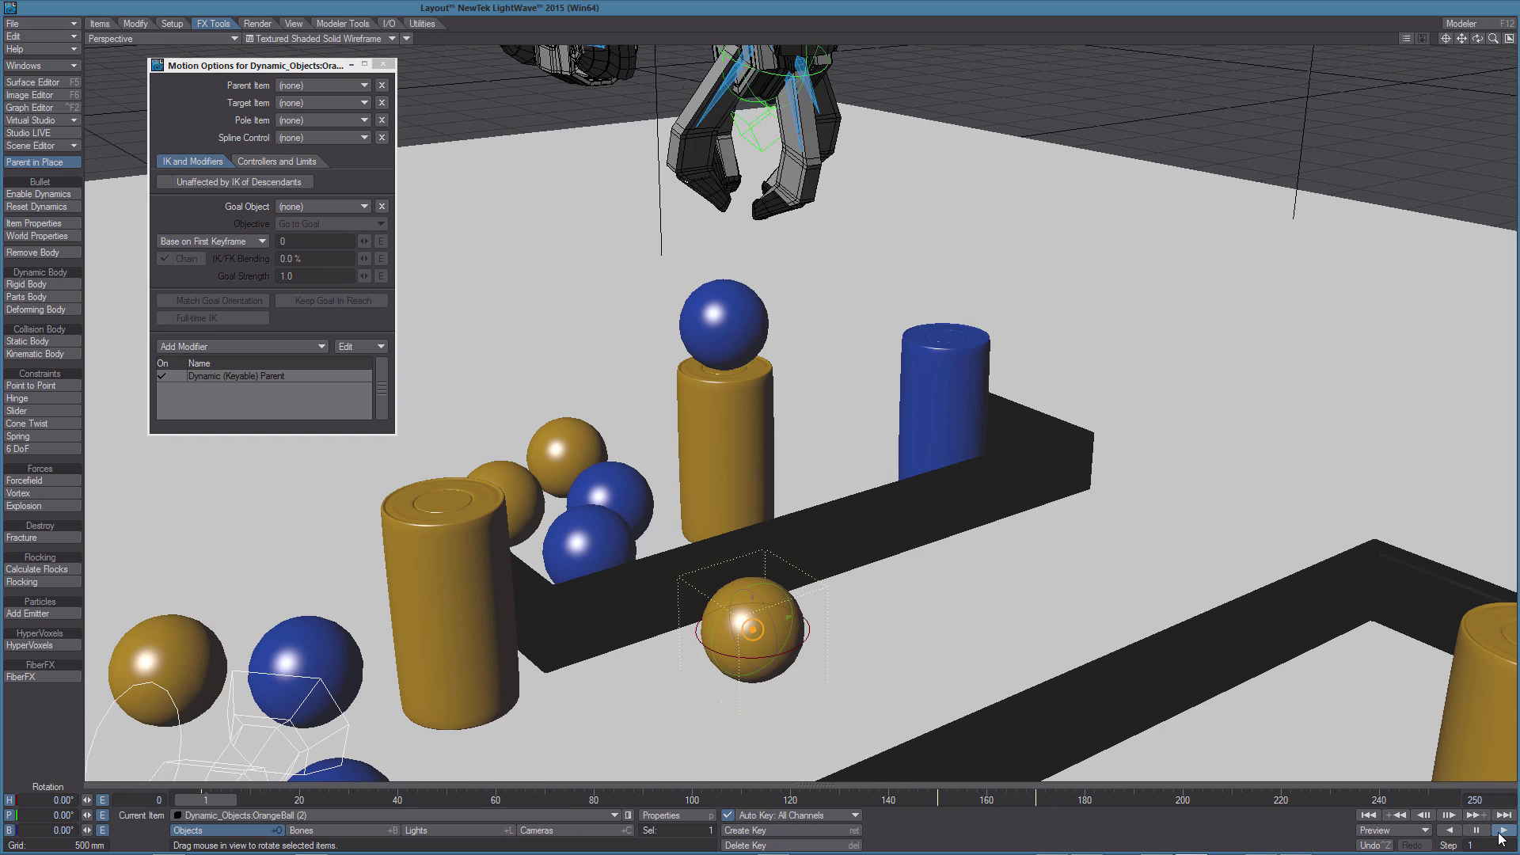